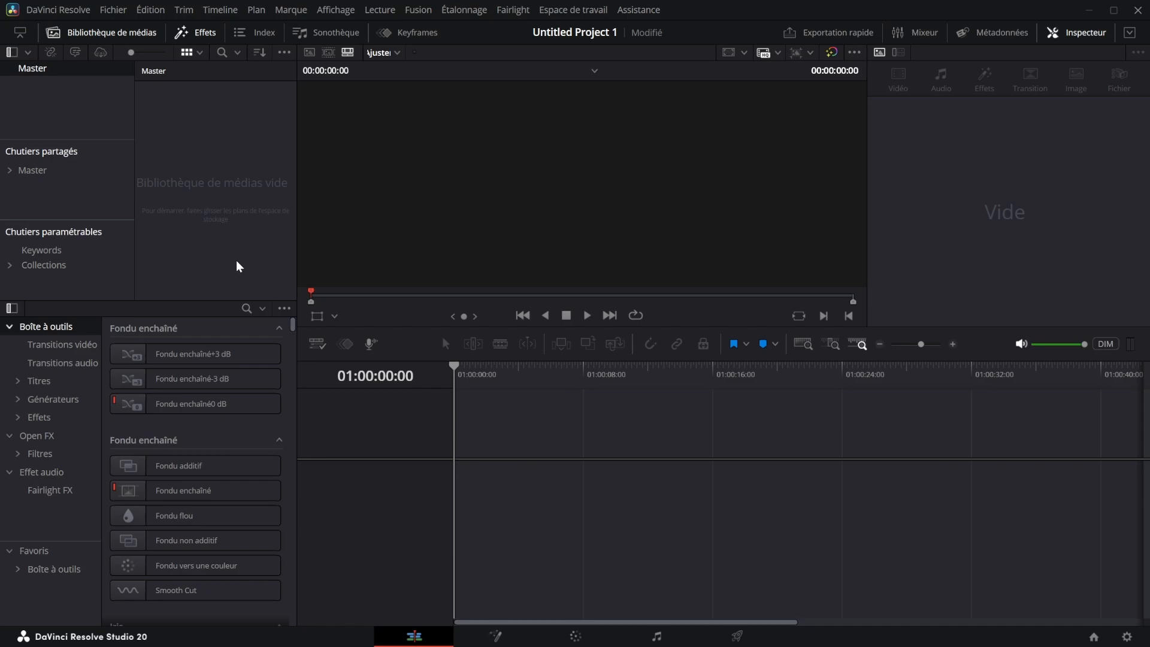
Import the image wmremove-transformed (7).jpeg and place it at the start of a new timeline
{"action": "double_click", "coordinate": [234, 277]}
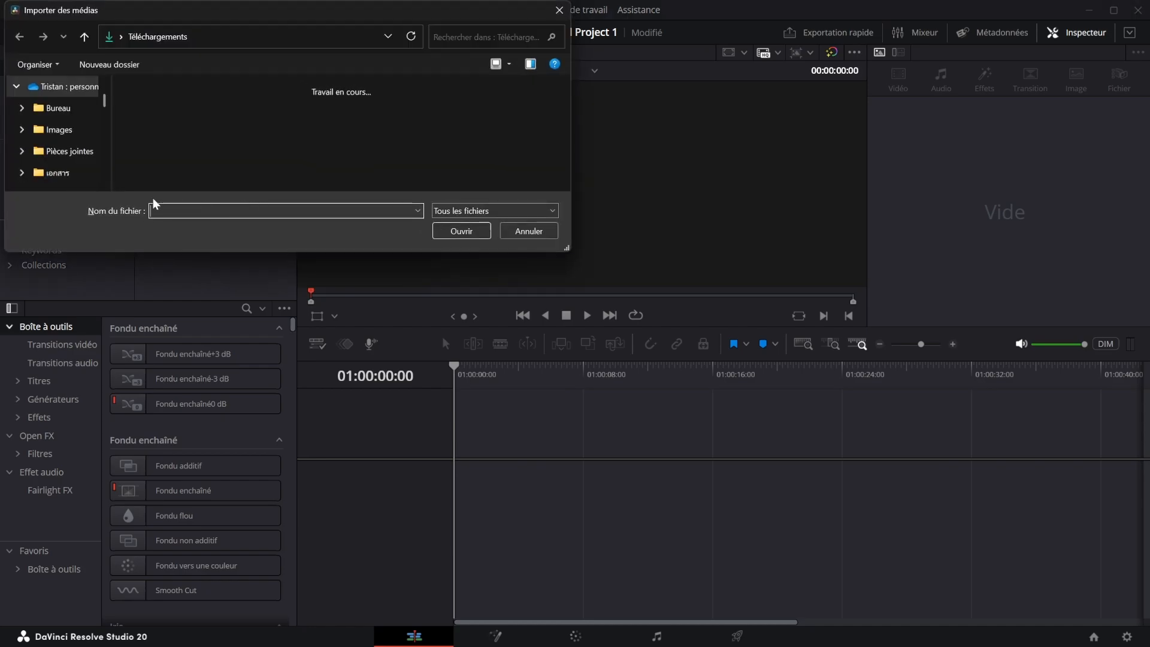
{"action": "double_click", "coordinate": [153, 148]}
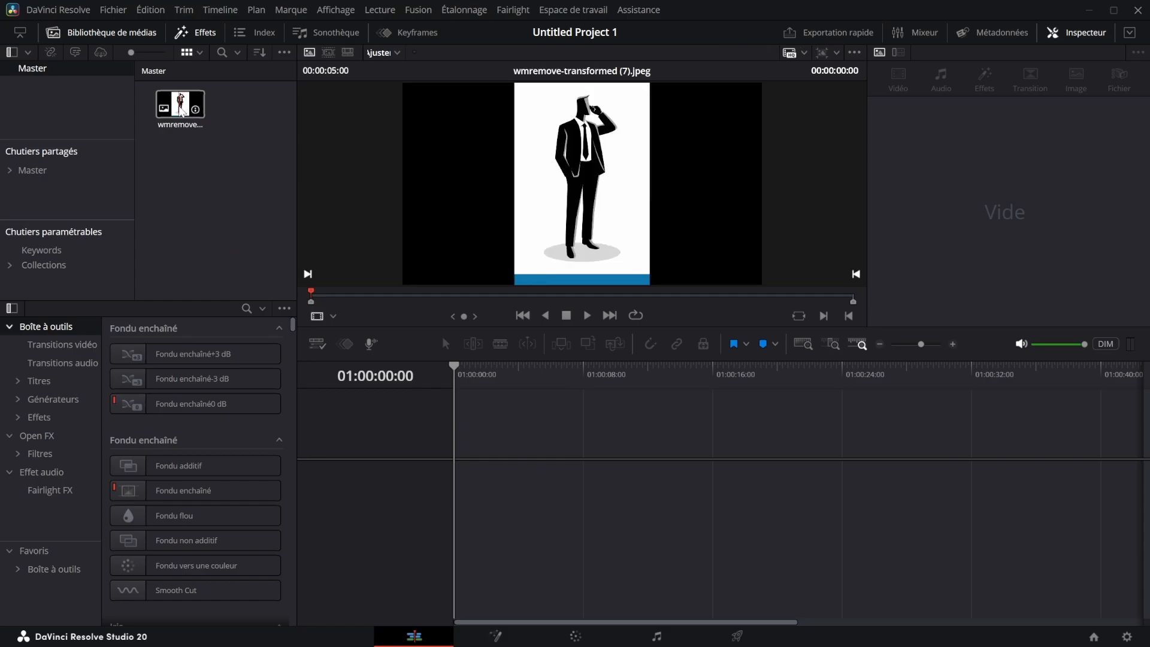
{"action": "left_click_drag", "start_coordinate": [182, 112], "coordinate": [489, 493]}
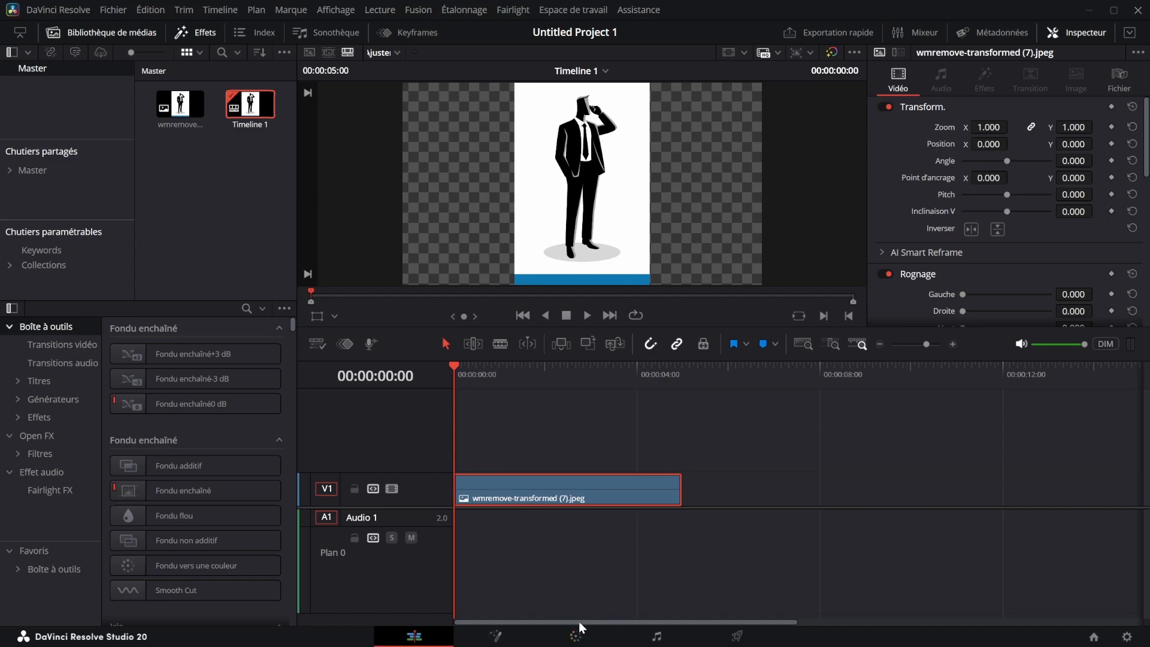
Mask the man with AI Magic Mask using points on his head, tie and leg, and track the mask both ways
{"action": "left_click", "coordinate": [574, 637]}
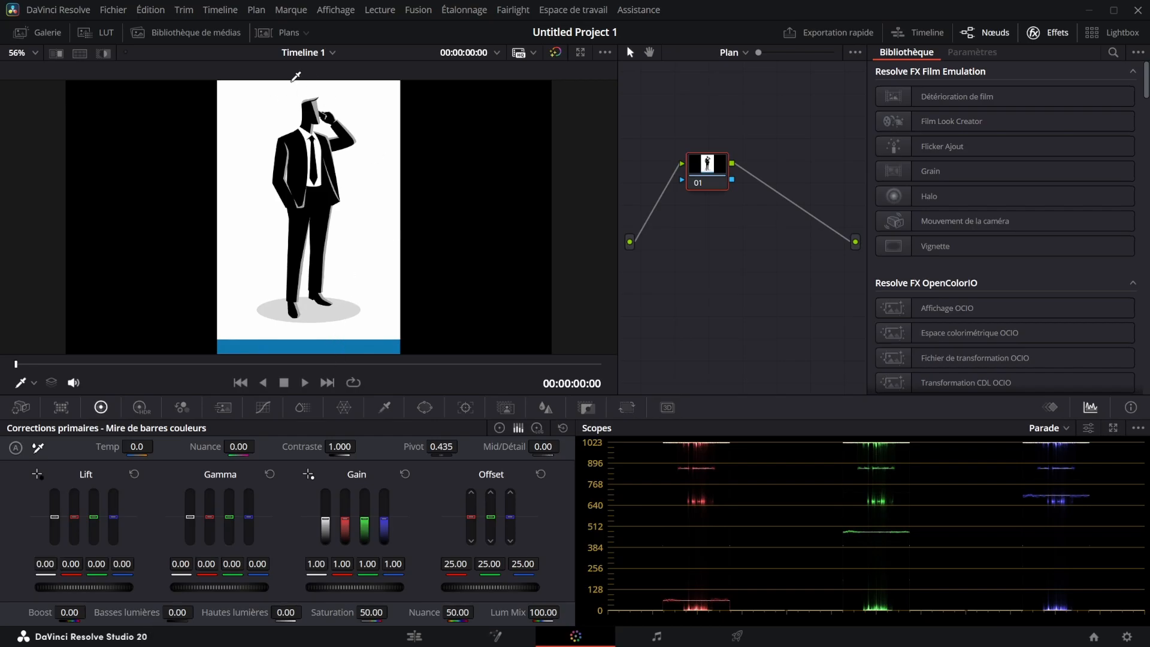
{"action": "left_click", "coordinate": [506, 407]}
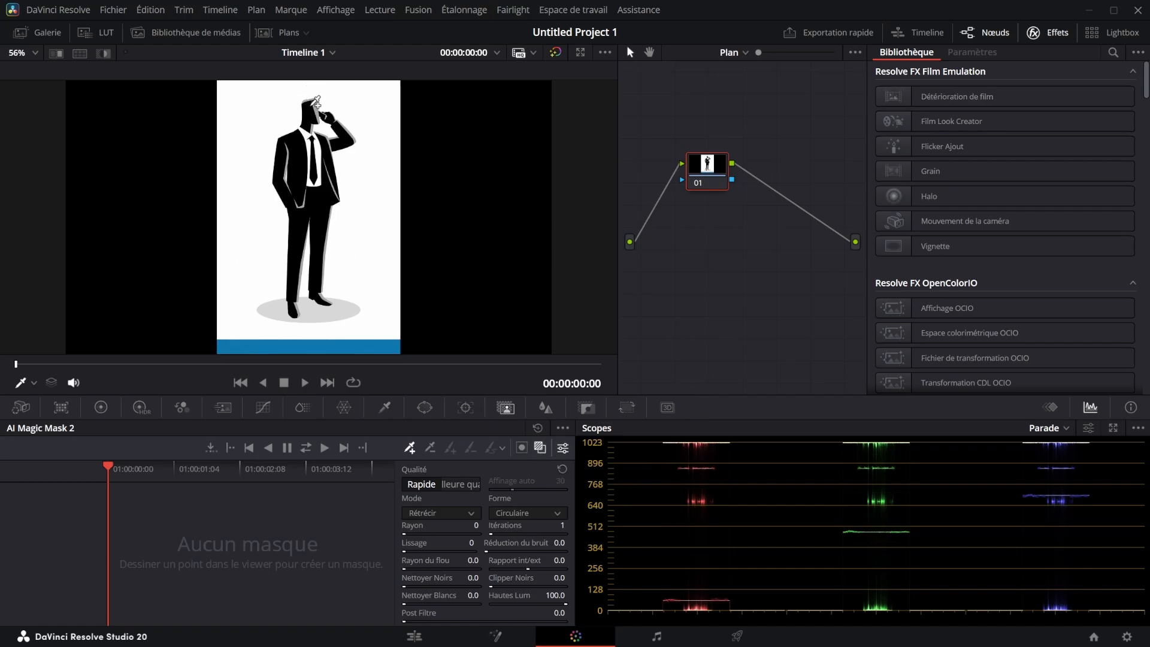
{"action": "left_click", "coordinate": [309, 119]}
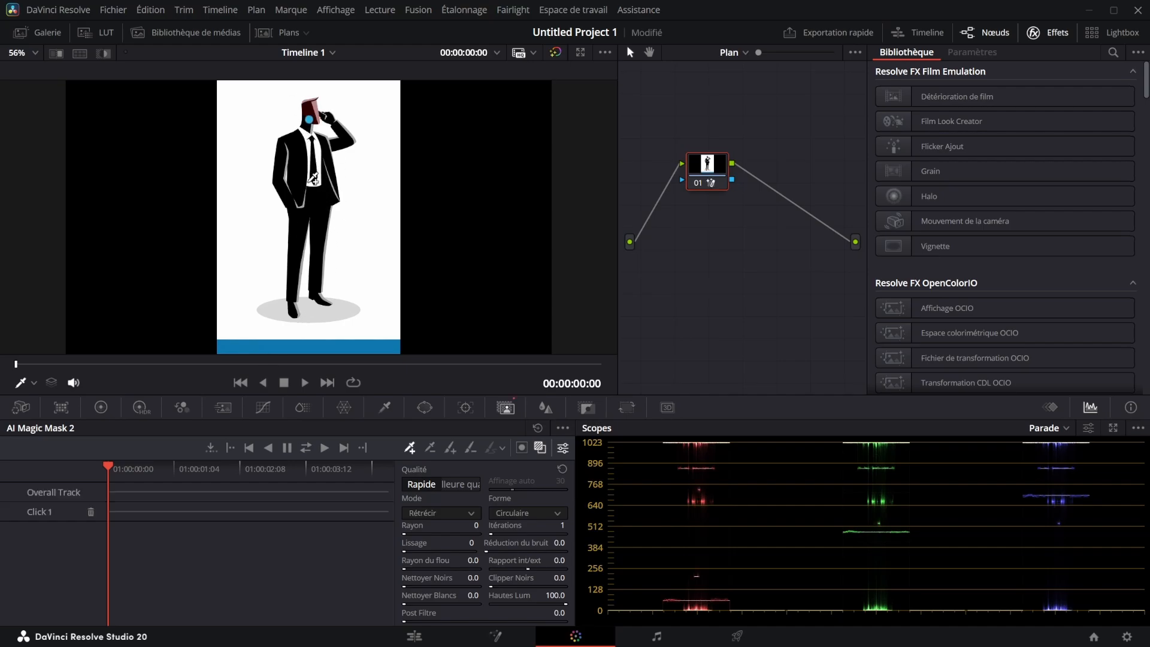
{"action": "left_click", "coordinate": [309, 183]}
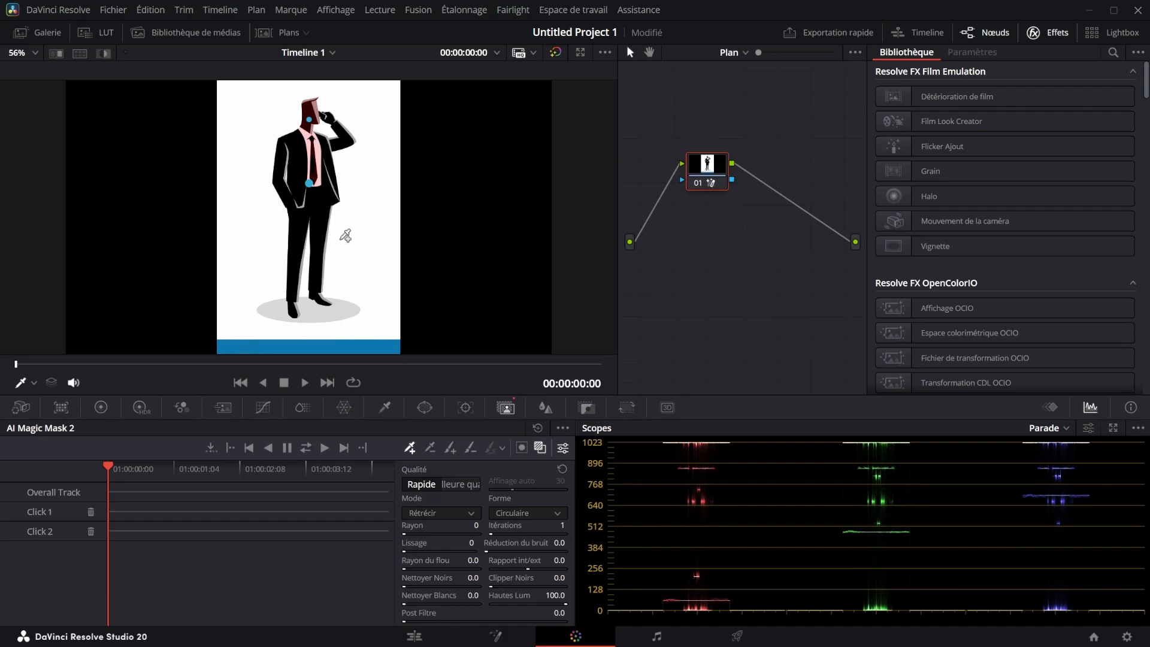
{"action": "left_click", "coordinate": [296, 265]}
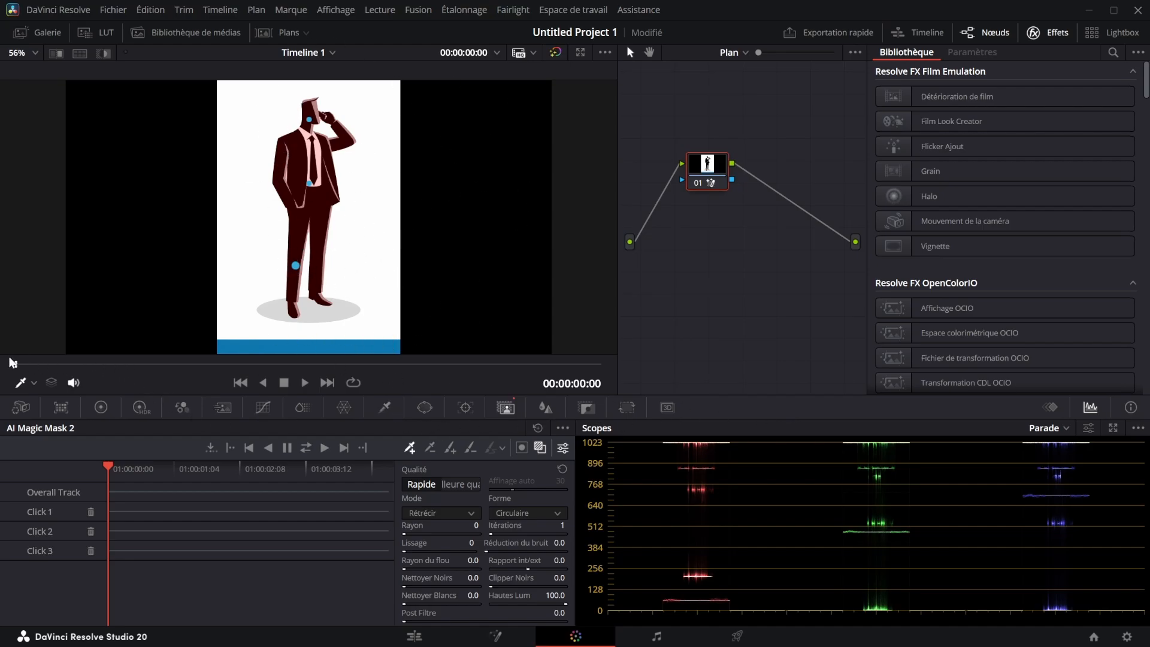
{"action": "left_click_drag", "start_coordinate": [12, 362], "coordinate": [13, 440]}
{"action": "left_click", "coordinate": [305, 448]}
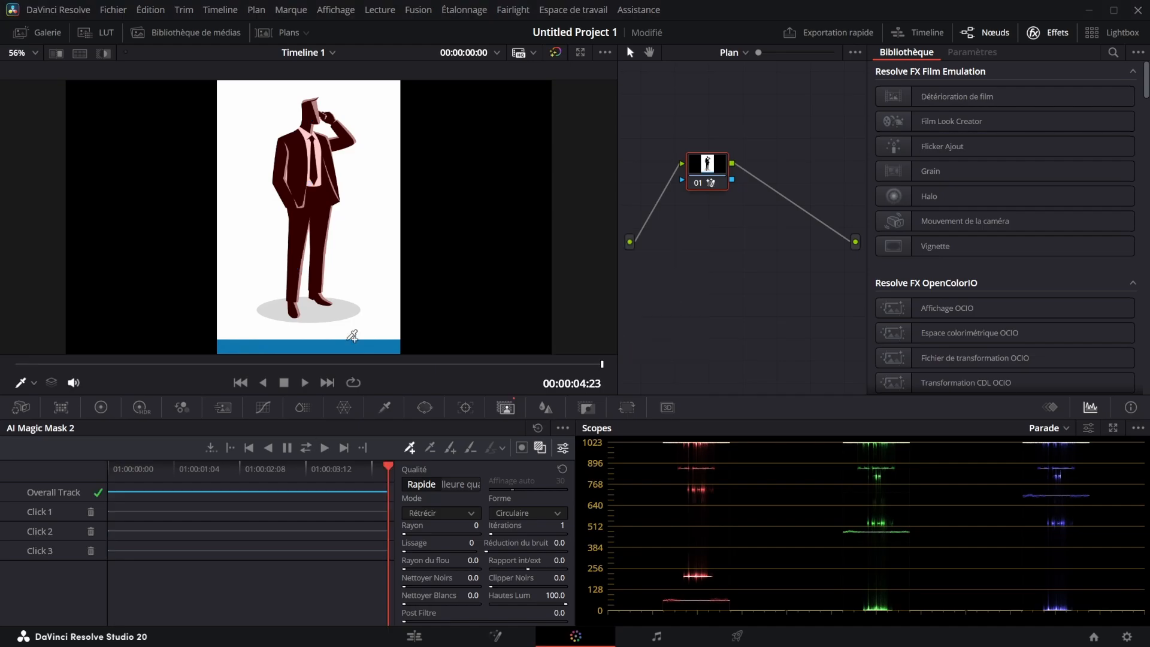
Add an alpha output to the node graph, connect node 01's alpha to it, and return to the Edit page
{"action": "right_click", "coordinate": [785, 221]}
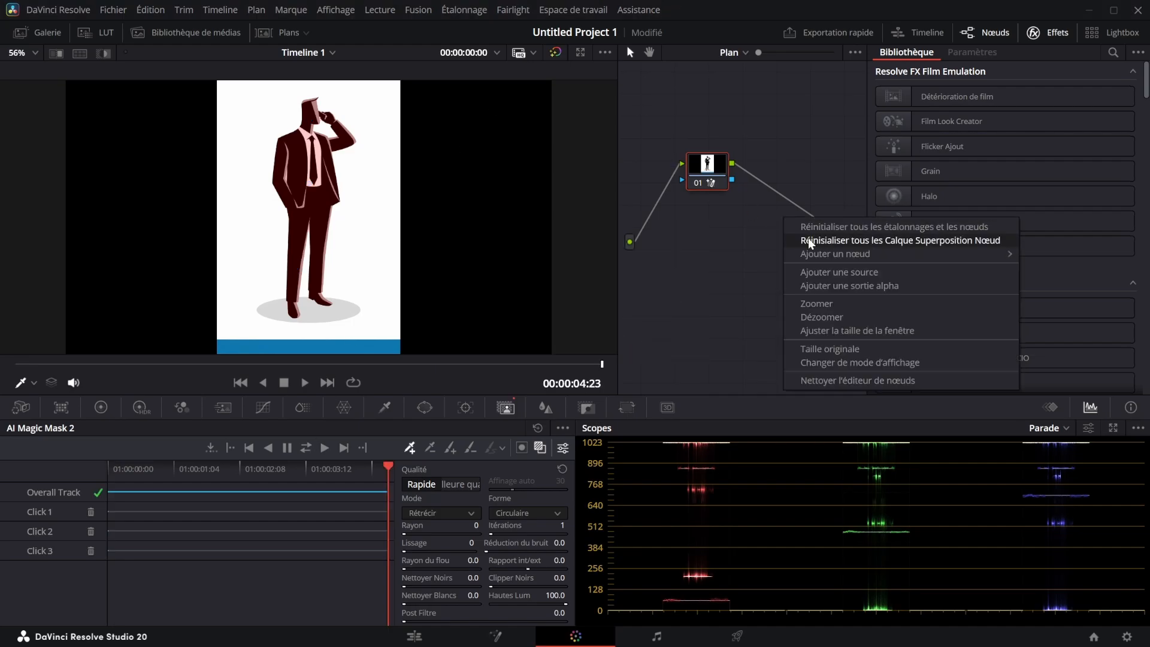
{"action": "left_click", "coordinate": [847, 286]}
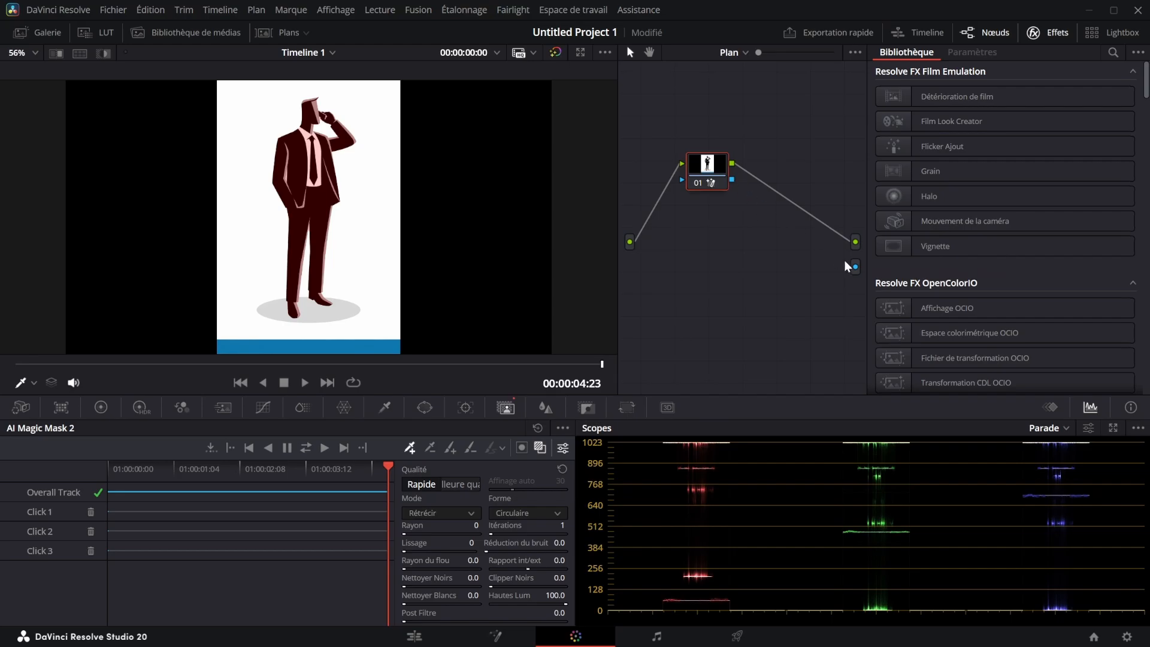
{"action": "left_click_drag", "start_coordinate": [733, 180], "coordinate": [853, 264]}
{"action": "left_click", "coordinate": [415, 636]}
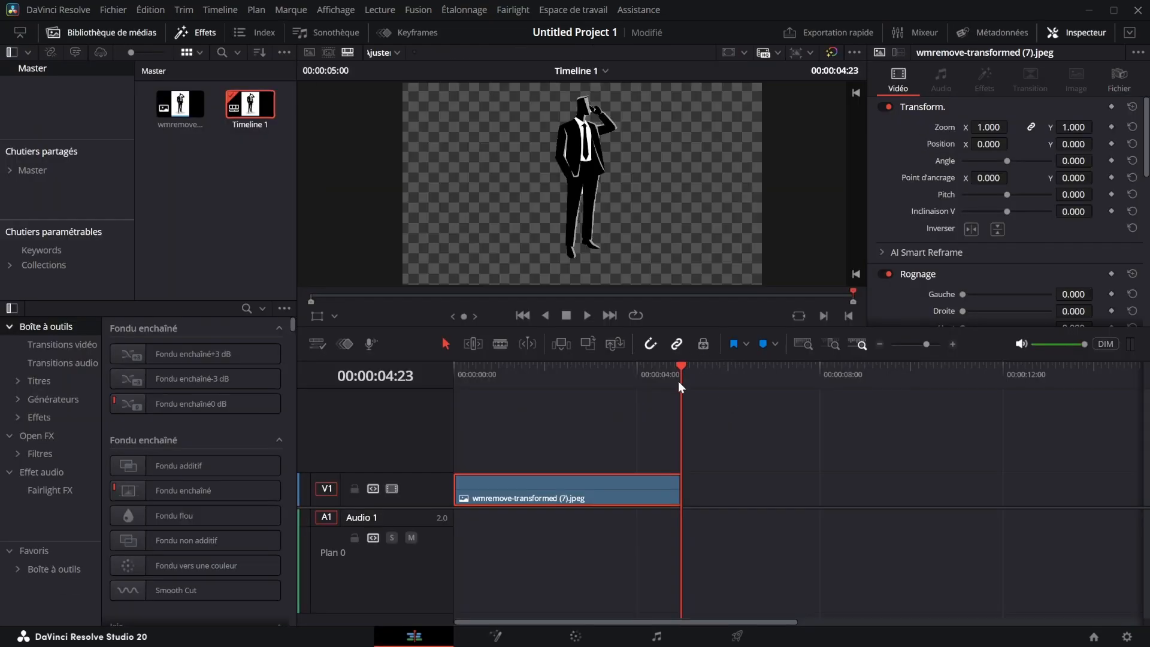
Enable AI Super Scale on the image clip at 4x NVIDIA RTX Video with Ultra quality
{"action": "left_click_drag", "start_coordinate": [680, 386], "coordinate": [421, 454]}
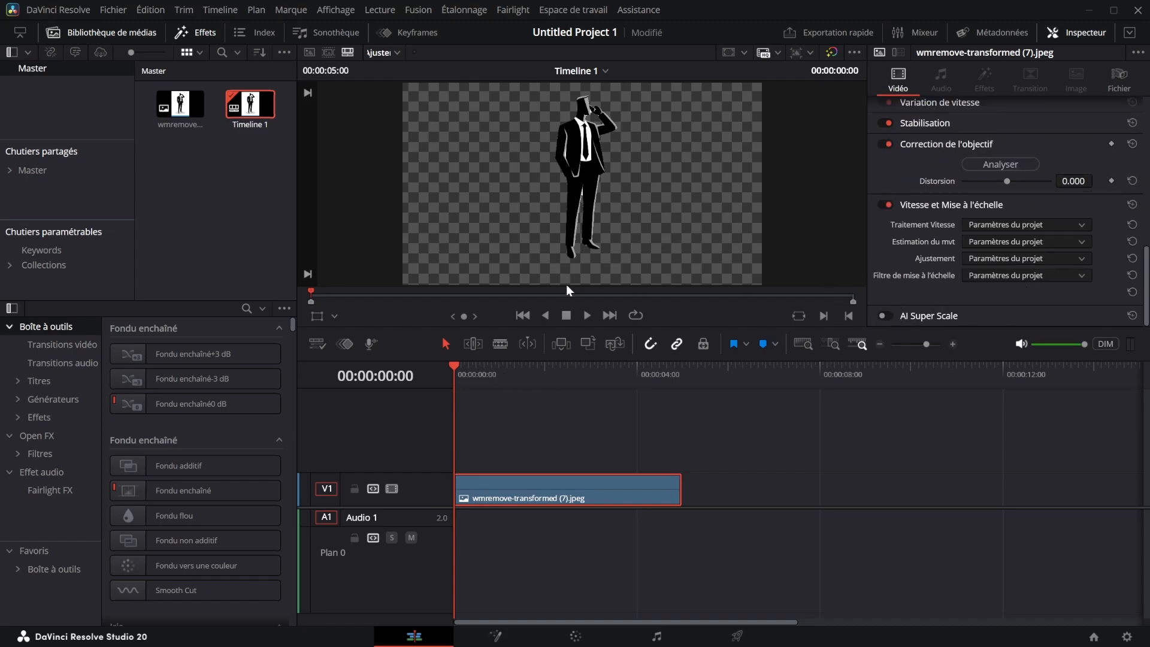
{"action": "scroll", "coordinate": [598, 166], "scroll_direction": "up", "scroll_amount": 6}
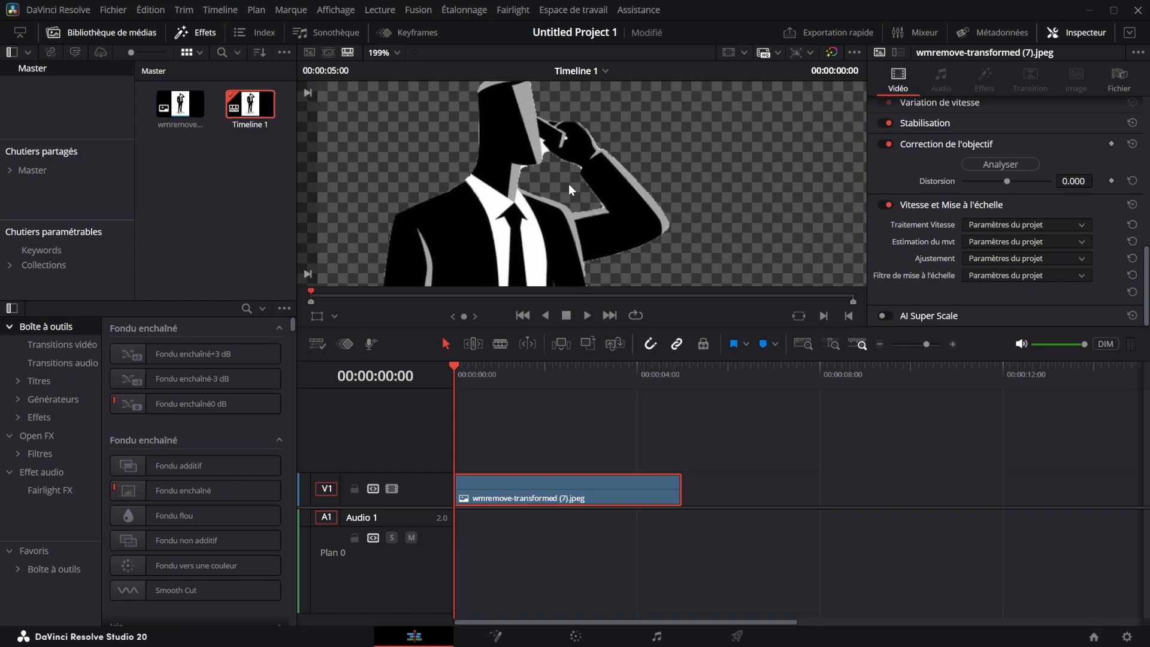
{"action": "scroll", "coordinate": [569, 185], "scroll_direction": "down", "scroll_amount": 8}
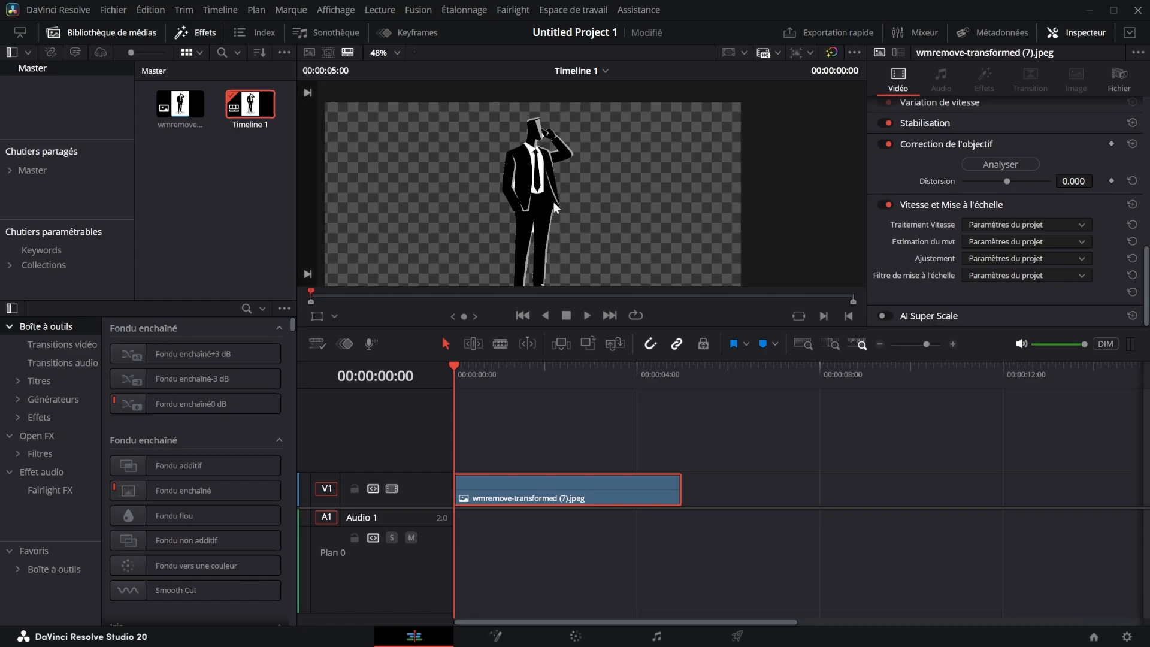
{"action": "left_click", "coordinate": [191, 105]}
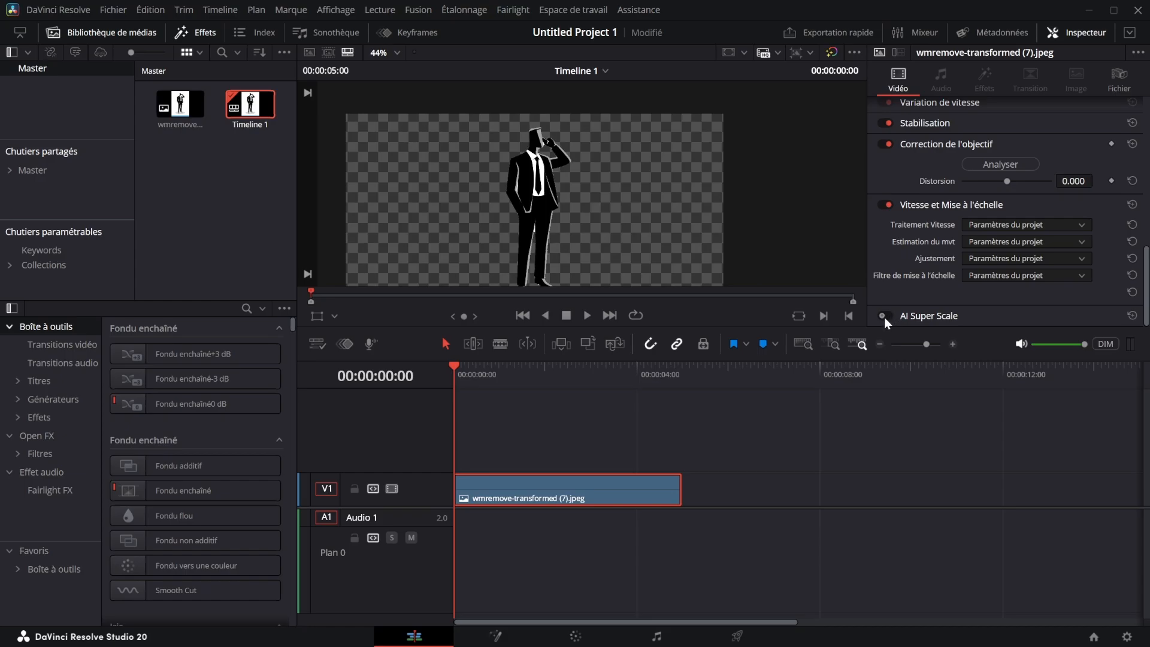
{"action": "left_click", "coordinate": [883, 316]}
{"action": "scroll", "coordinate": [884, 318], "scroll_direction": "down", "scroll_amount": 2}
{"action": "left_click", "coordinate": [993, 280]}
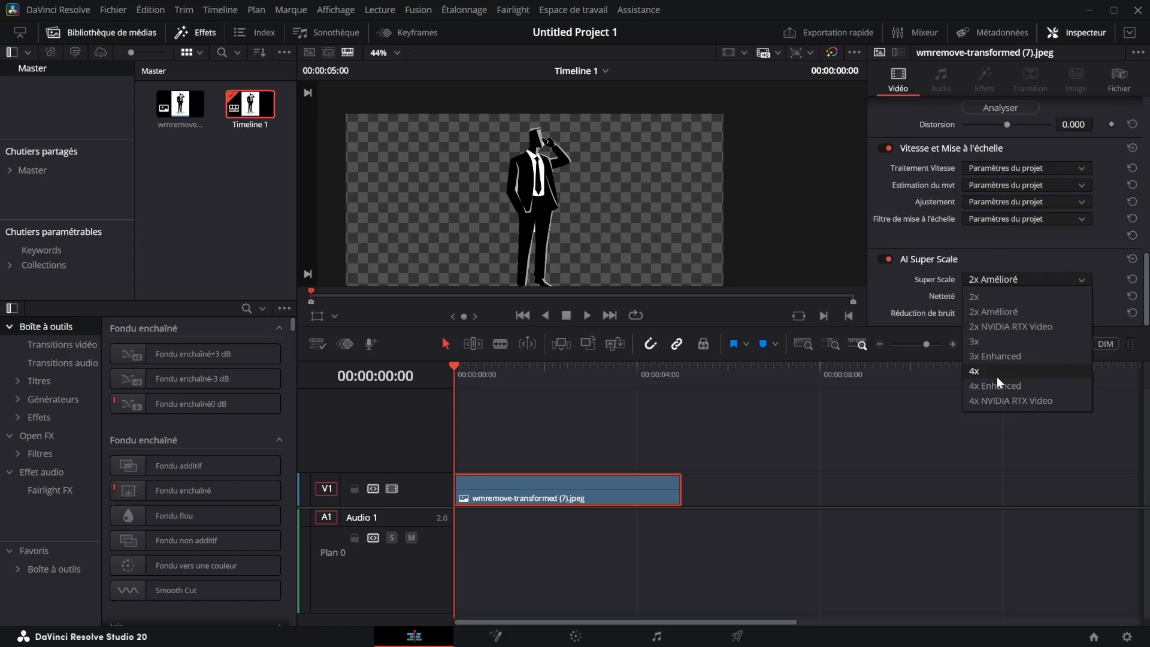
{"action": "left_click", "coordinate": [996, 400]}
{"action": "left_click", "coordinate": [1026, 313]}
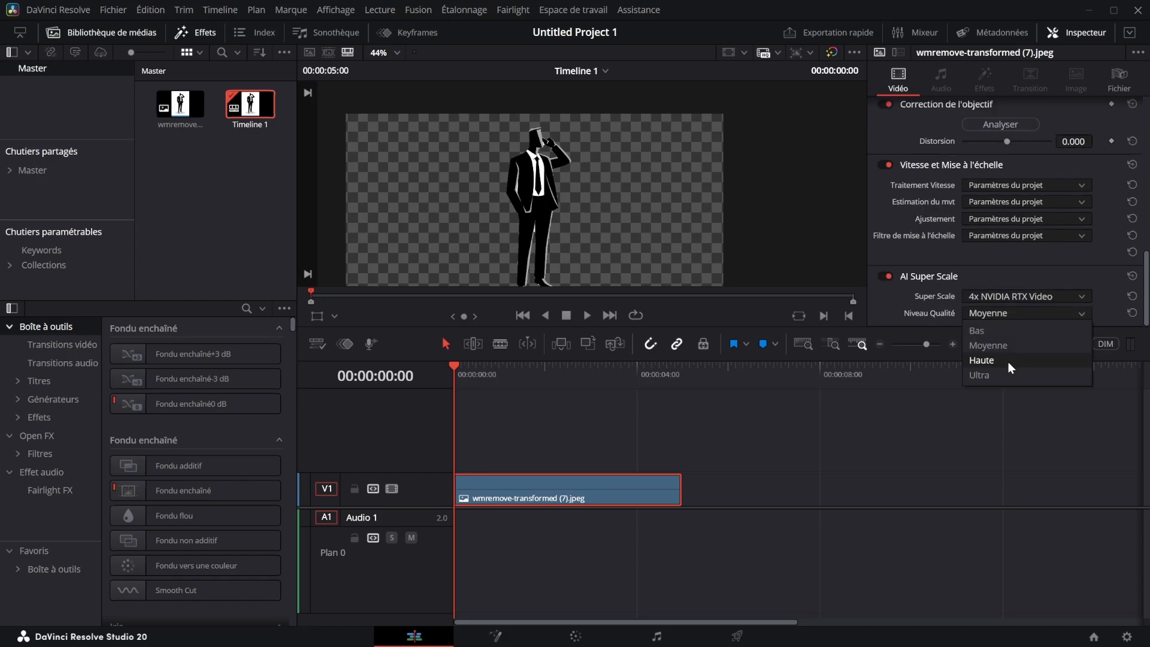
{"action": "left_click", "coordinate": [1003, 373]}
Compare the image's resolution in Fusion with AI Super Scale on and off, and return to the Edit page
{"action": "left_click", "coordinate": [527, 628]}
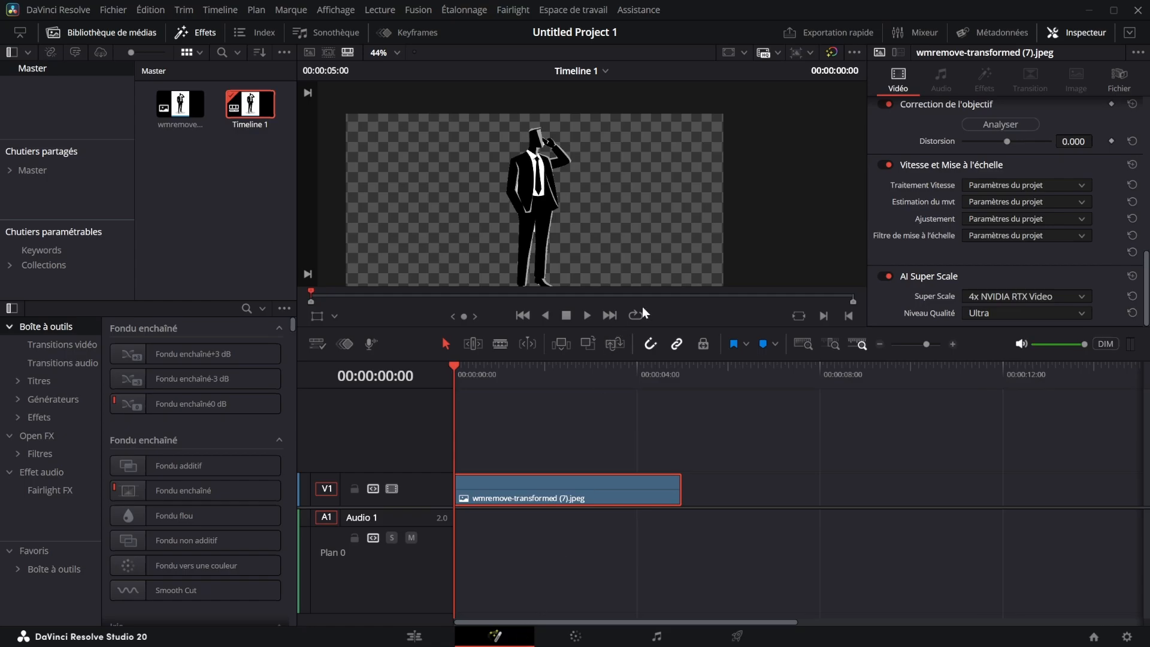
{"action": "left_click", "coordinate": [499, 634]}
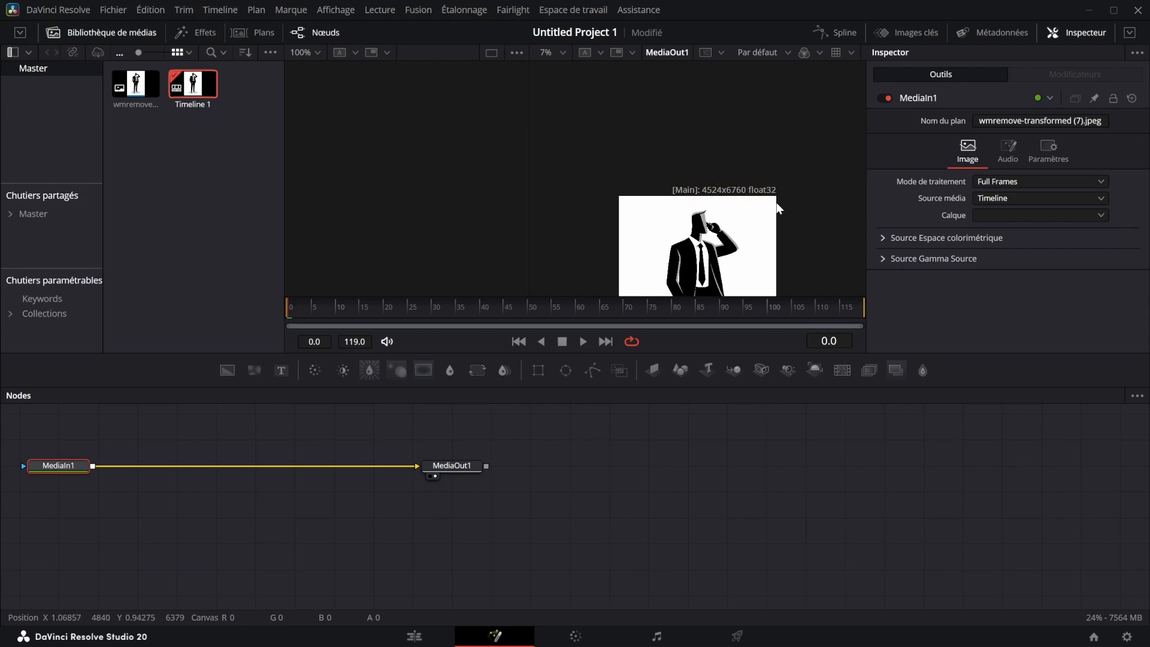
{"action": "left_click", "coordinate": [414, 637]}
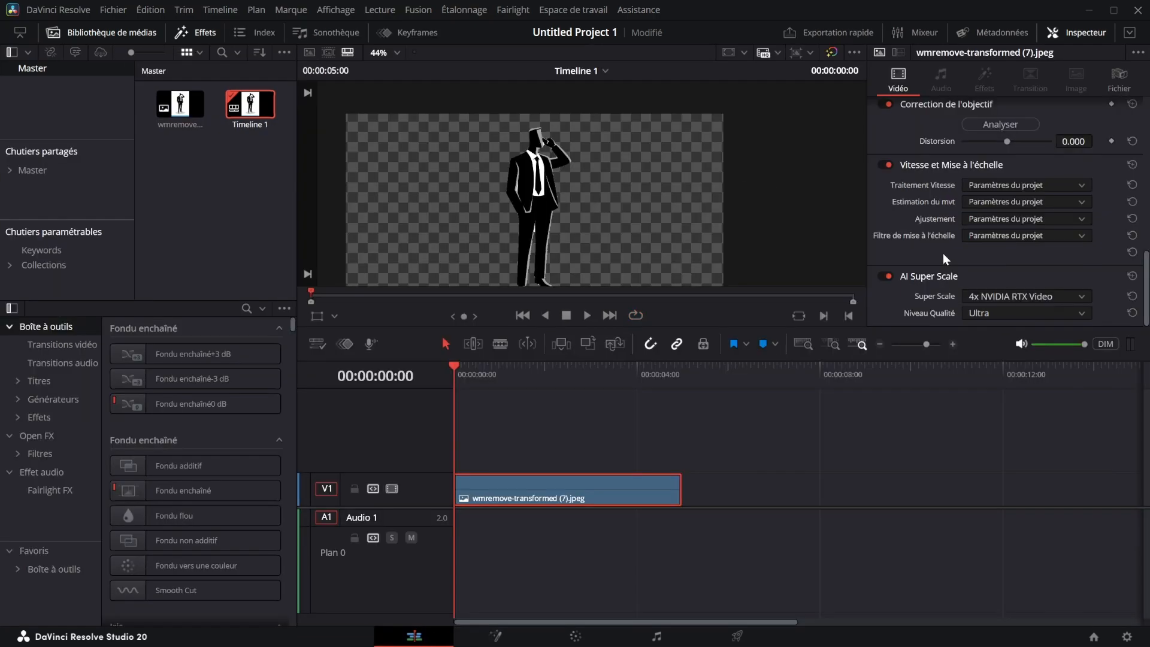
{"action": "left_click", "coordinate": [490, 635]}
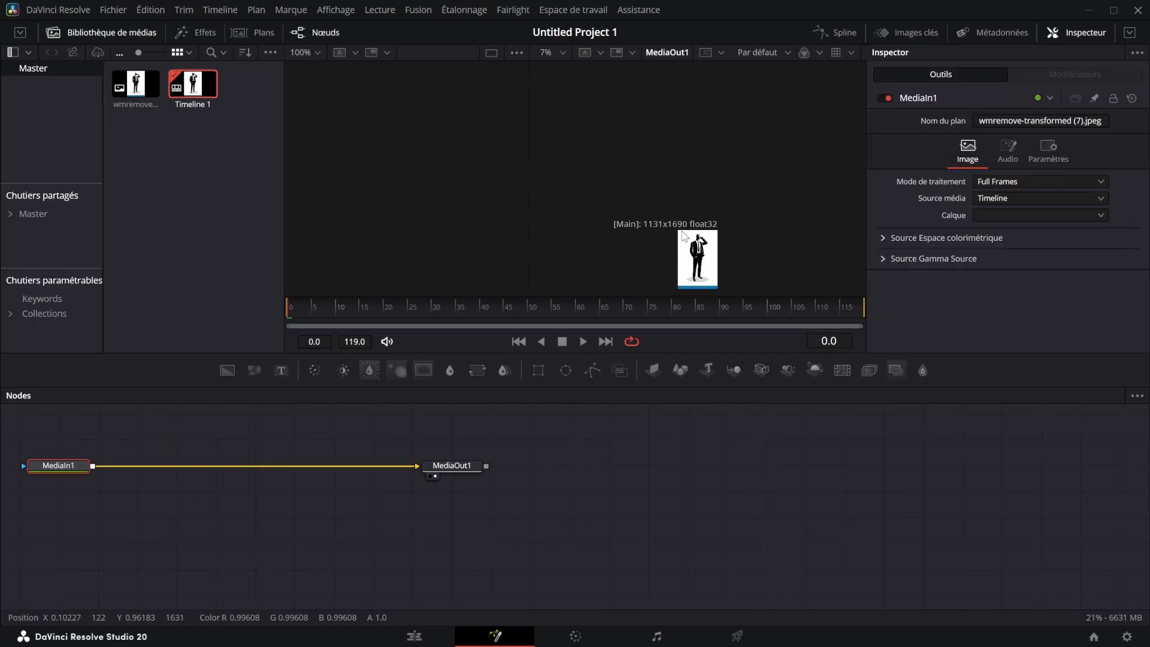
{"action": "scroll", "coordinate": [780, 245], "scroll_direction": "up", "scroll_amount": 3}
{"action": "left_click", "coordinate": [414, 637]}
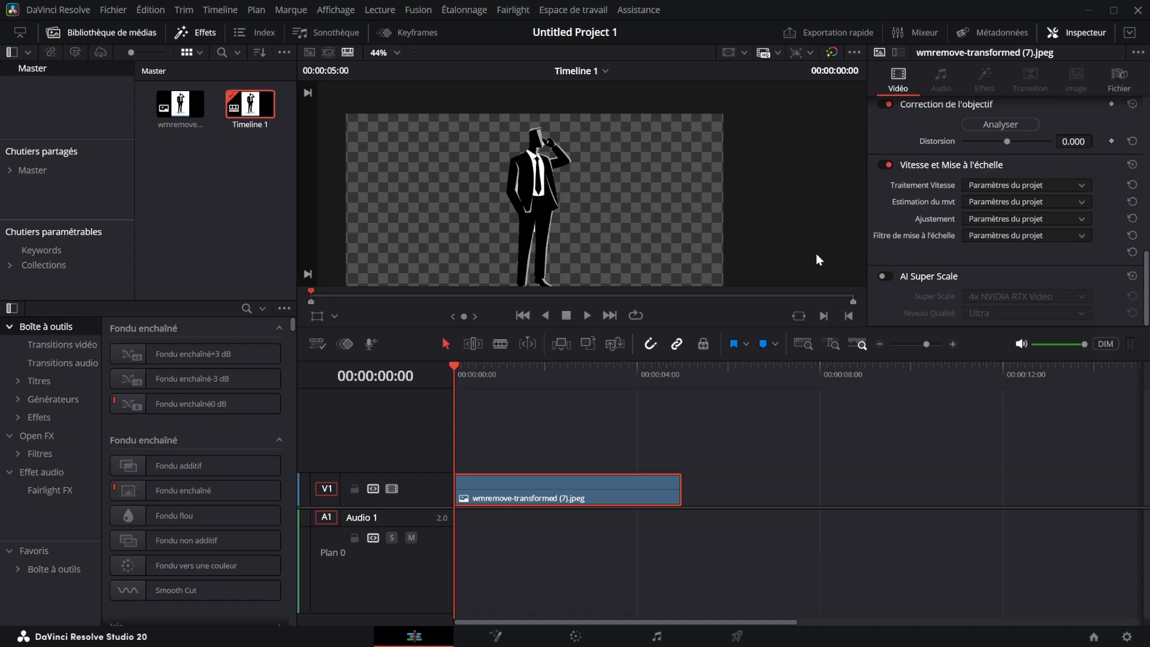
Delete the image clip from the timeline and place VIDEO RPM .mp4 at its start
{"action": "key", "text": "Delete"}
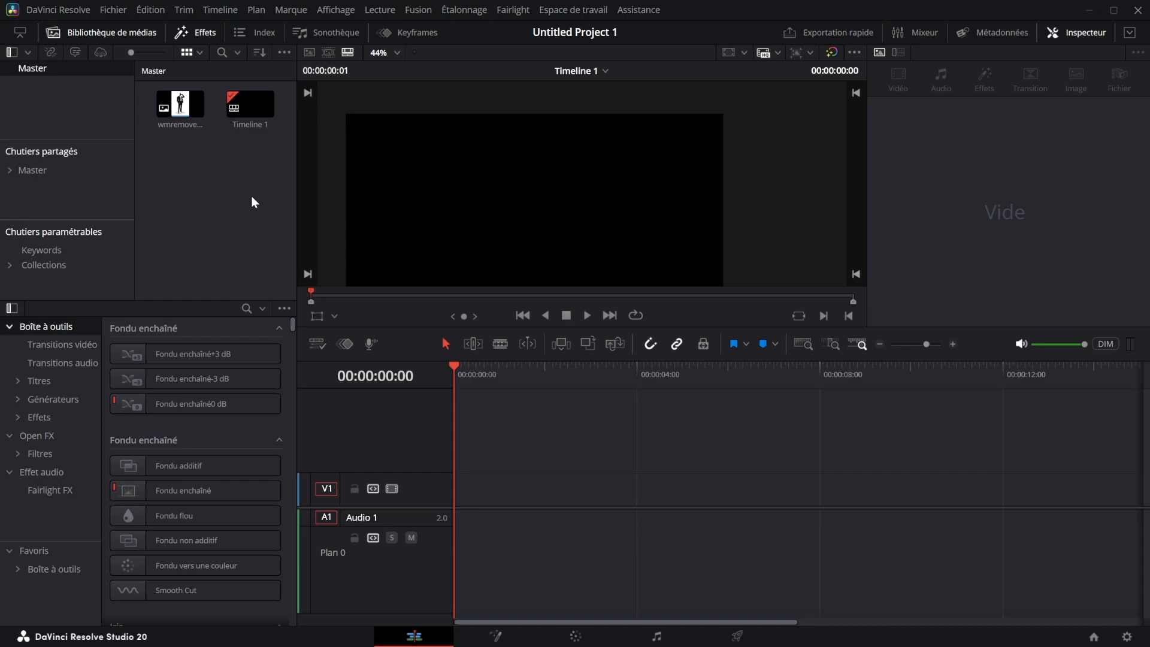
{"action": "left_click_drag", "start_coordinate": [181, 104], "coordinate": [484, 494]}
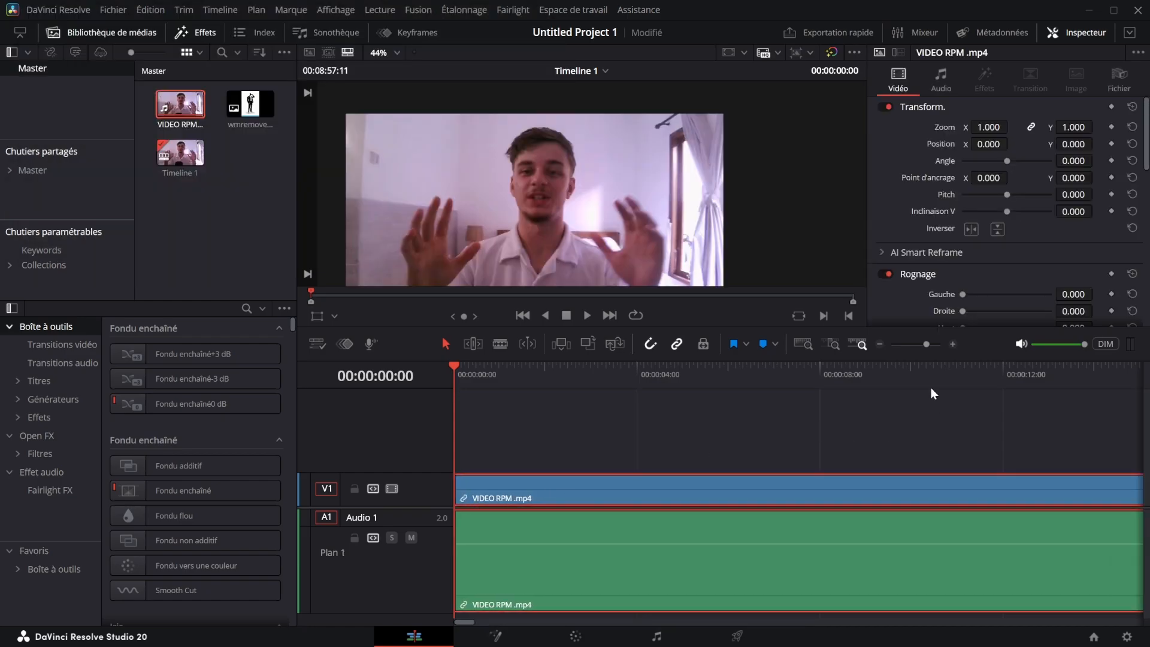
{"action": "left_click_drag", "start_coordinate": [926, 344], "coordinate": [906, 347]}
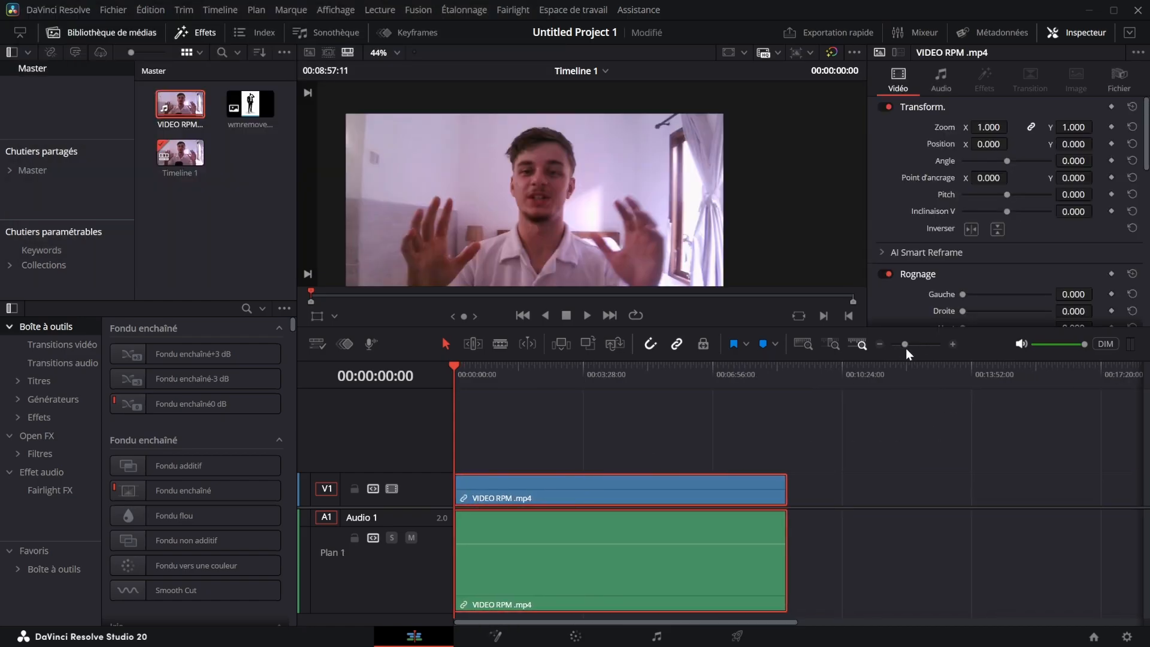
{"action": "left_click", "coordinate": [827, 413]}
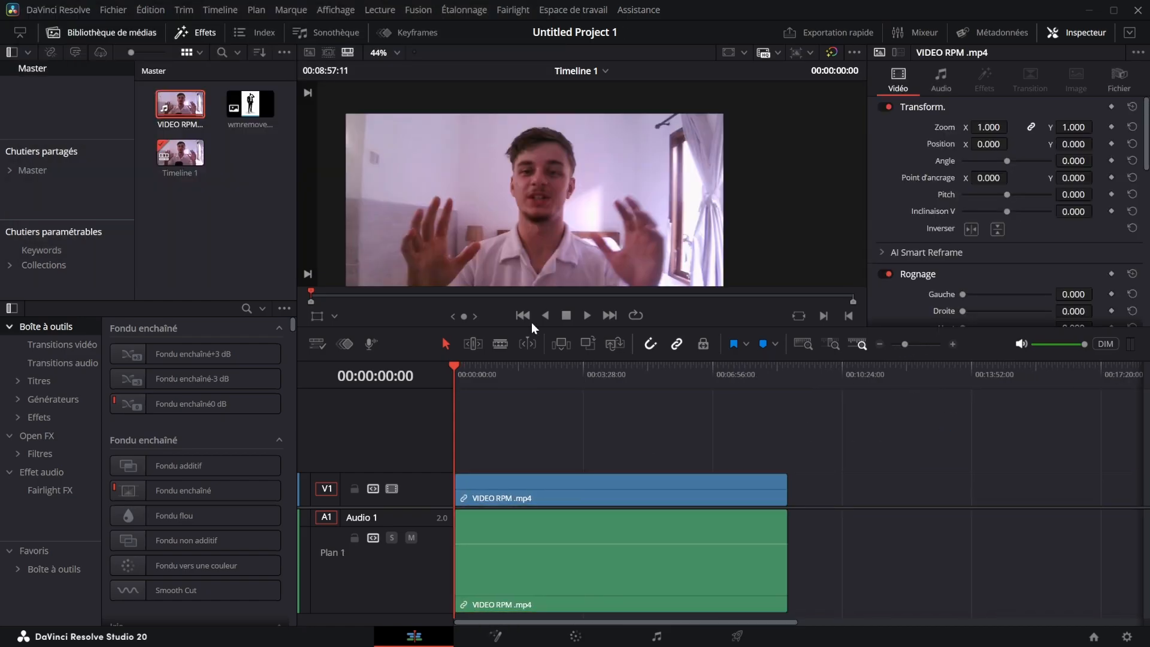
Try to create single-line subtitles from the whole timeline's audio, and stop the processing
{"action": "left_click", "coordinate": [229, 11]}
{"action": "mouse_move", "coordinate": [302, 148]}
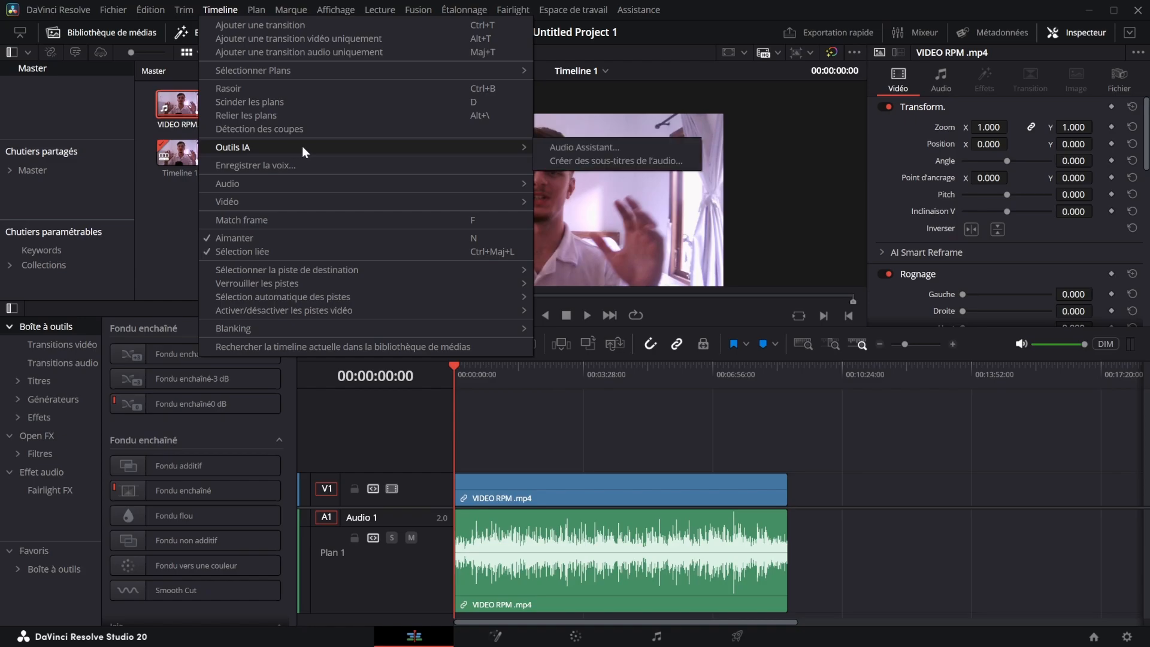
{"action": "left_click", "coordinate": [639, 162]}
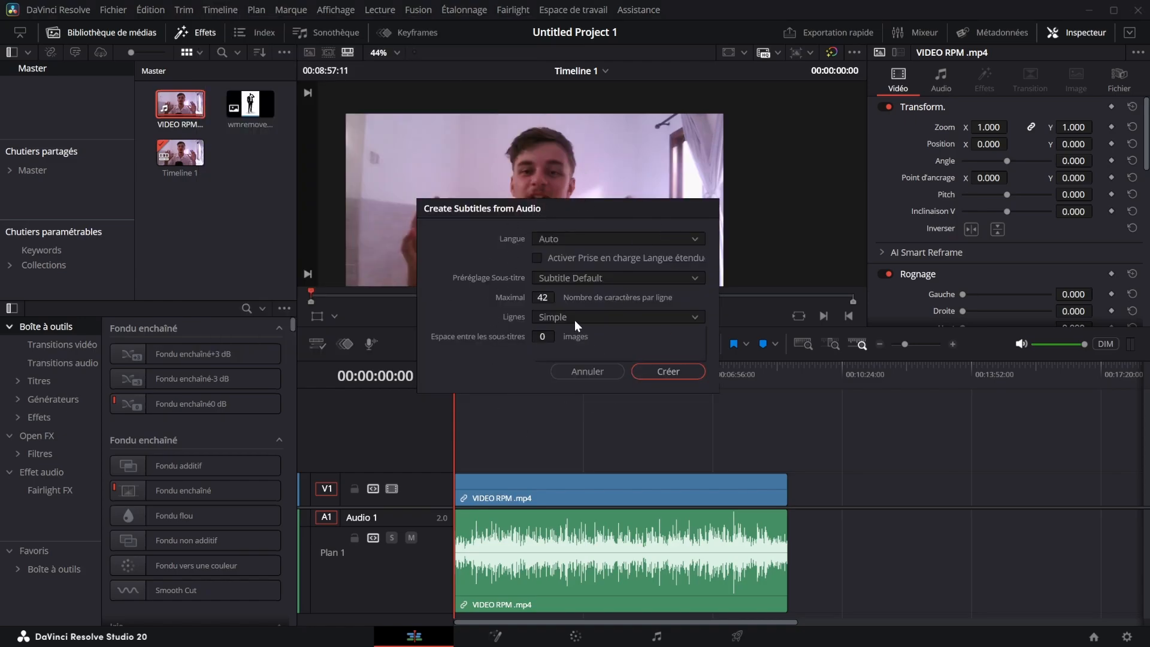
{"action": "left_click", "coordinate": [575, 324]}
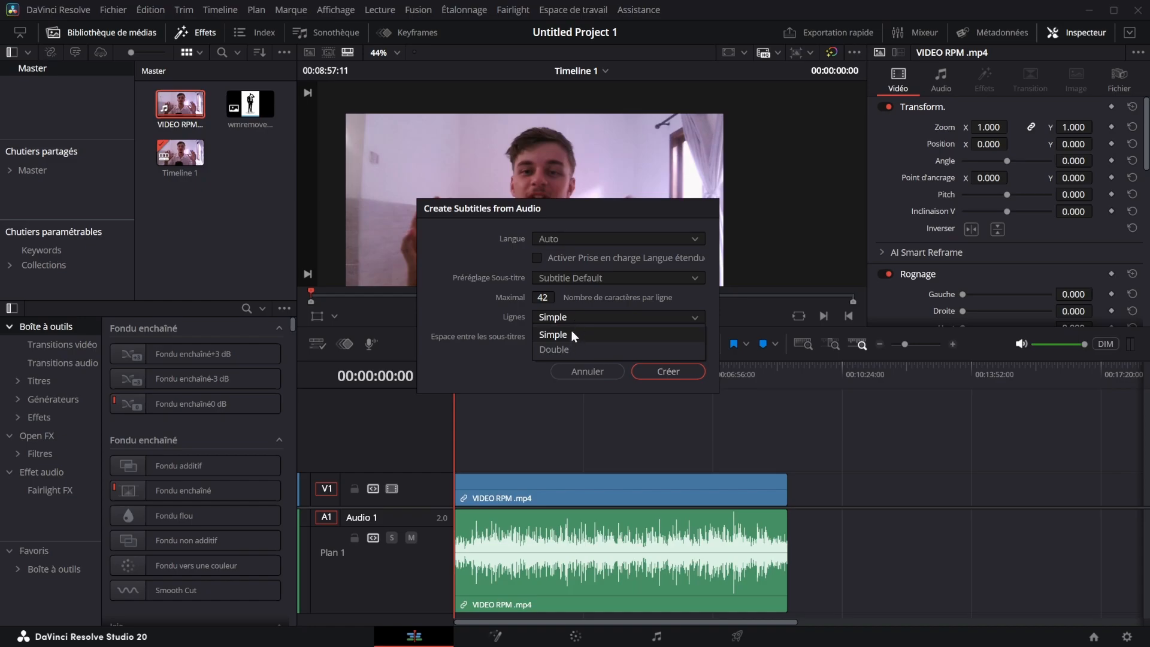
{"action": "left_click", "coordinate": [573, 335]}
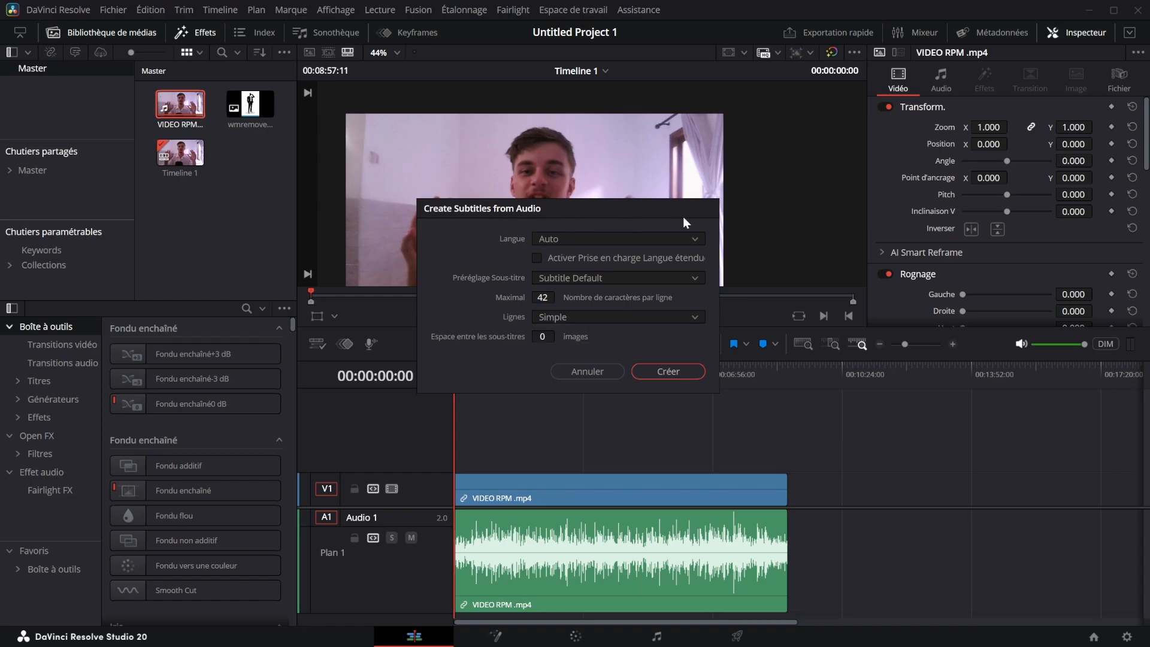
{"action": "left_click", "coordinate": [685, 372]}
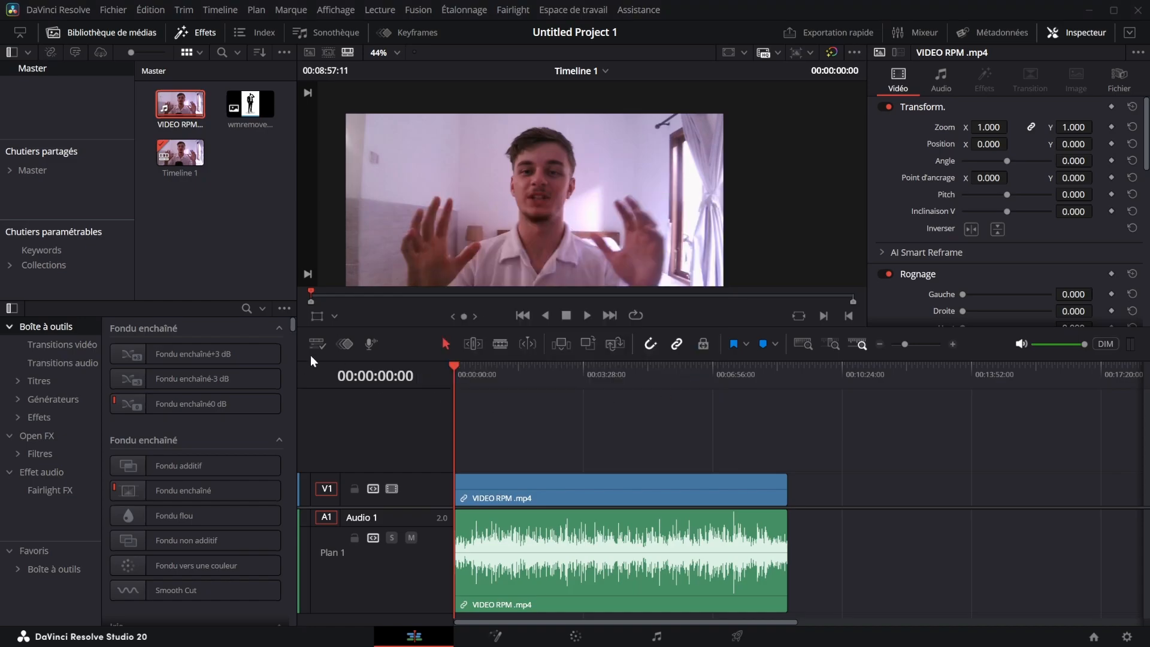
{"action": "left_click", "coordinate": [666, 332]}
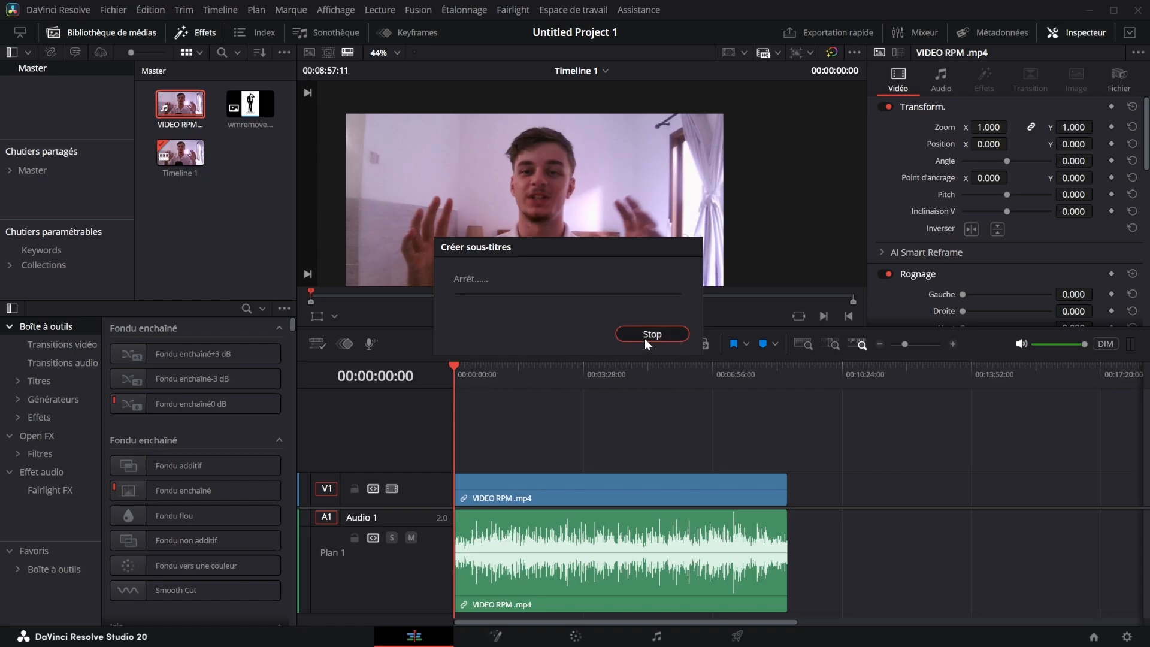
Limit the timeline range to its first 15 seconds or so with an out point, and put the playhead at the start
{"action": "left_click", "coordinate": [953, 344]}
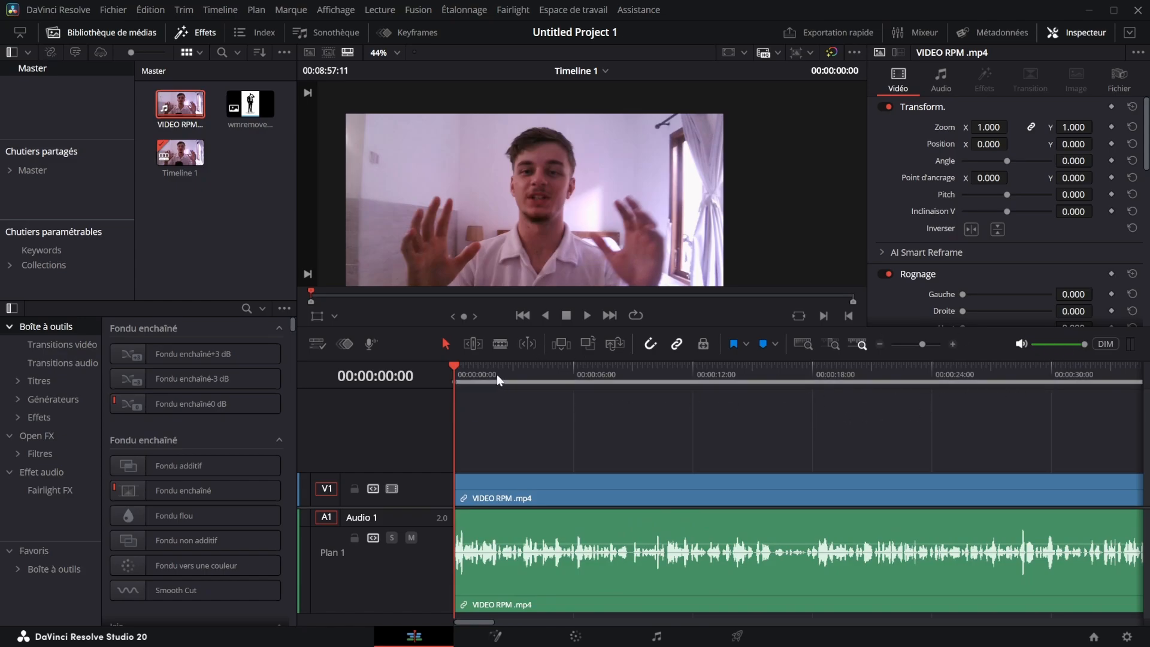
{"action": "left_click_drag", "start_coordinate": [463, 372], "coordinate": [423, 416]}
{"action": "key", "text": "o"}
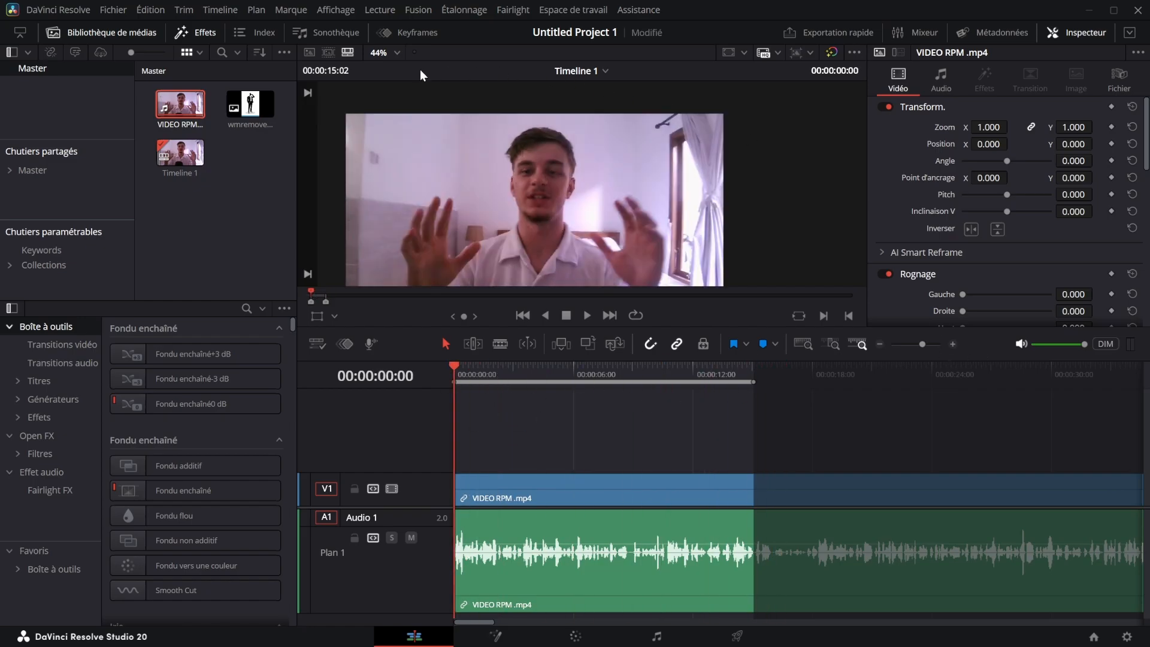
Create subtitles from the audio within the marked 15-second timeline range using the AI tools, and frame the captioned picture in the viewer
{"action": "left_click", "coordinate": [221, 8]}
{"action": "mouse_move", "coordinate": [362, 150]}
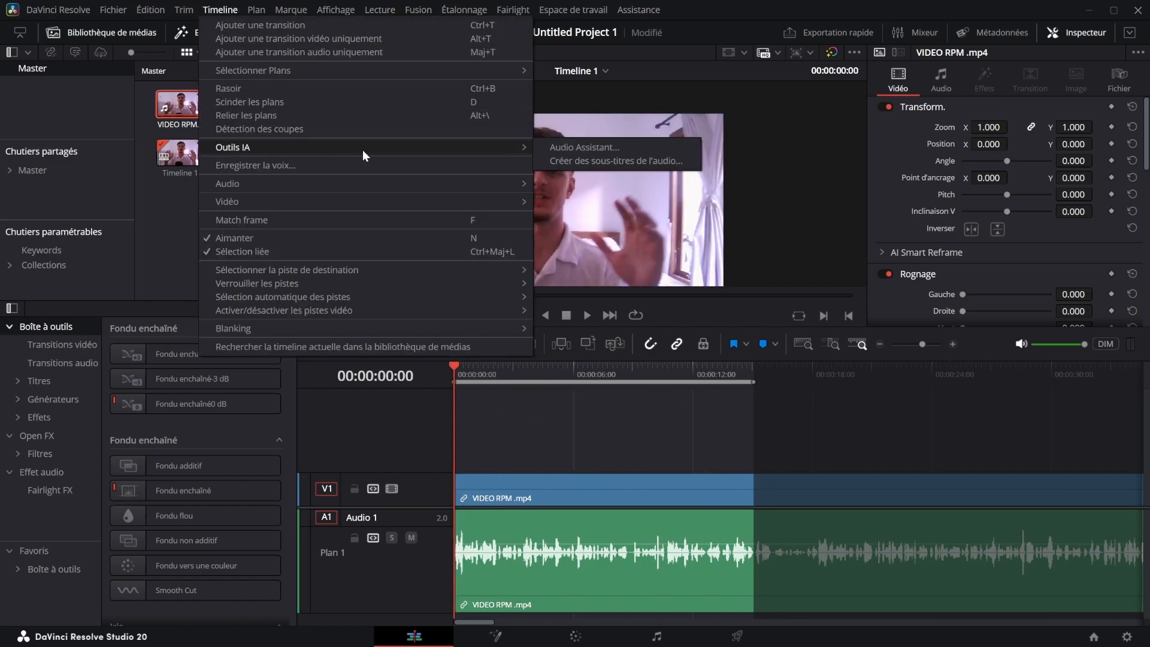
{"action": "left_click", "coordinate": [604, 159]}
{"action": "left_click", "coordinate": [648, 374]}
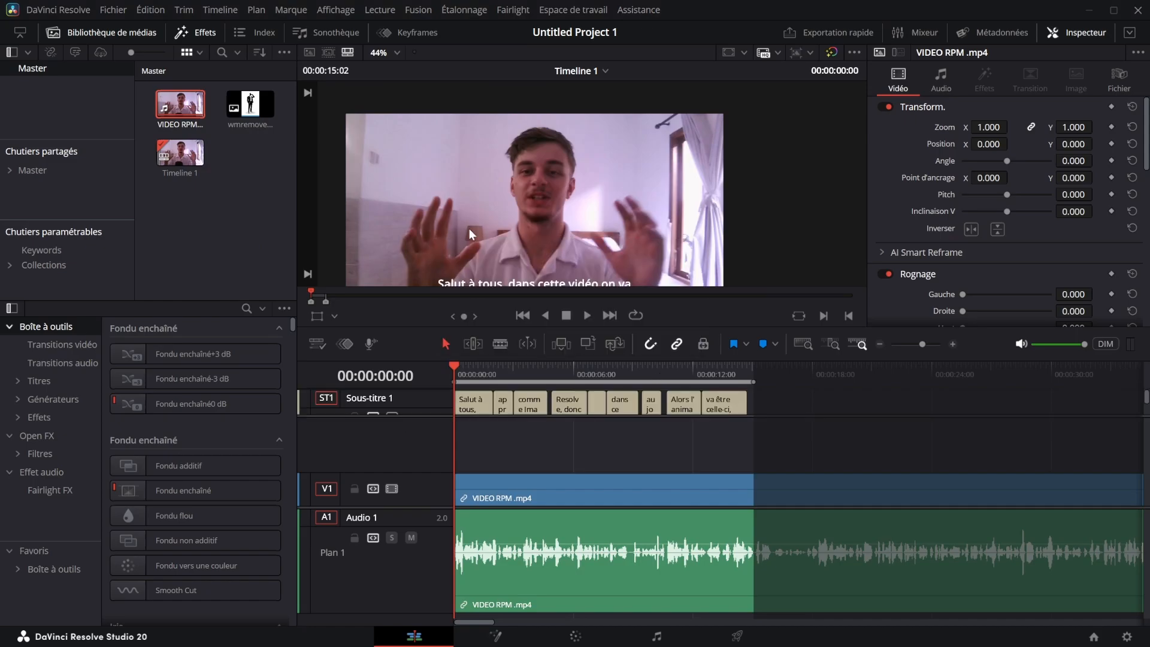
{"action": "scroll", "coordinate": [472, 182], "scroll_direction": "down", "scroll_amount": 3}
{"action": "left_click_drag", "start_coordinate": [549, 234], "coordinate": [600, 261]}
{"action": "scroll", "coordinate": [541, 151], "scroll_direction": "up", "scroll_amount": 3}
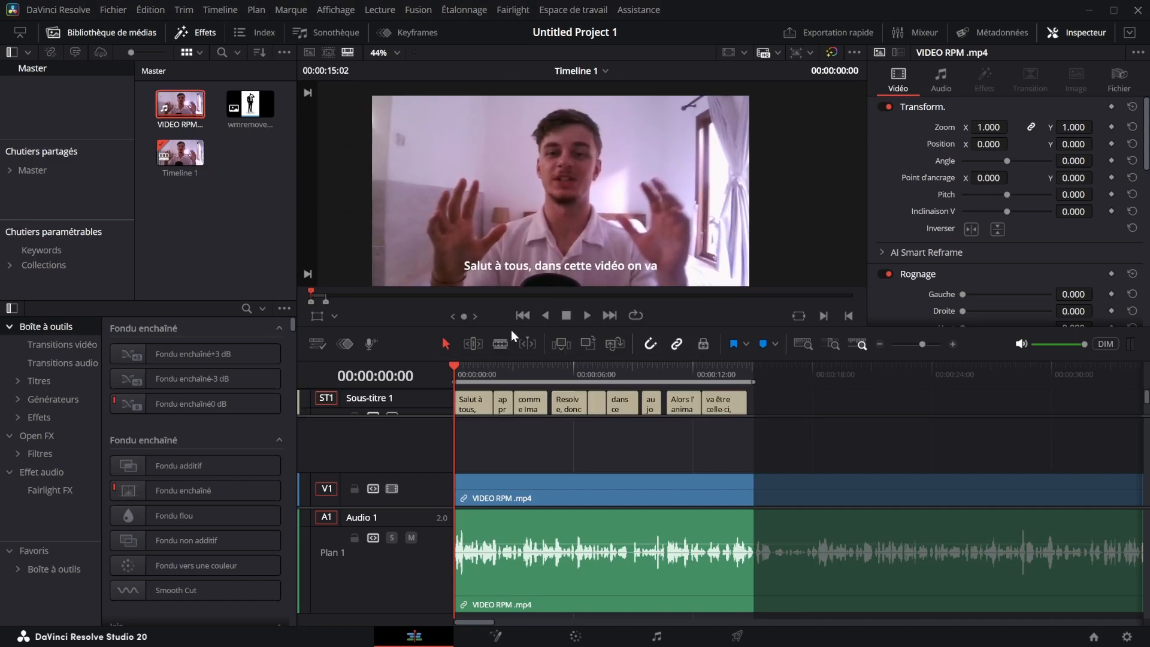
Select the second subtitle on the subtitle track, examine the track-wide style settings, and return to its text settings
{"action": "left_click_drag", "start_coordinate": [462, 364], "coordinate": [379, 375]}
{"action": "left_click", "coordinate": [502, 405]}
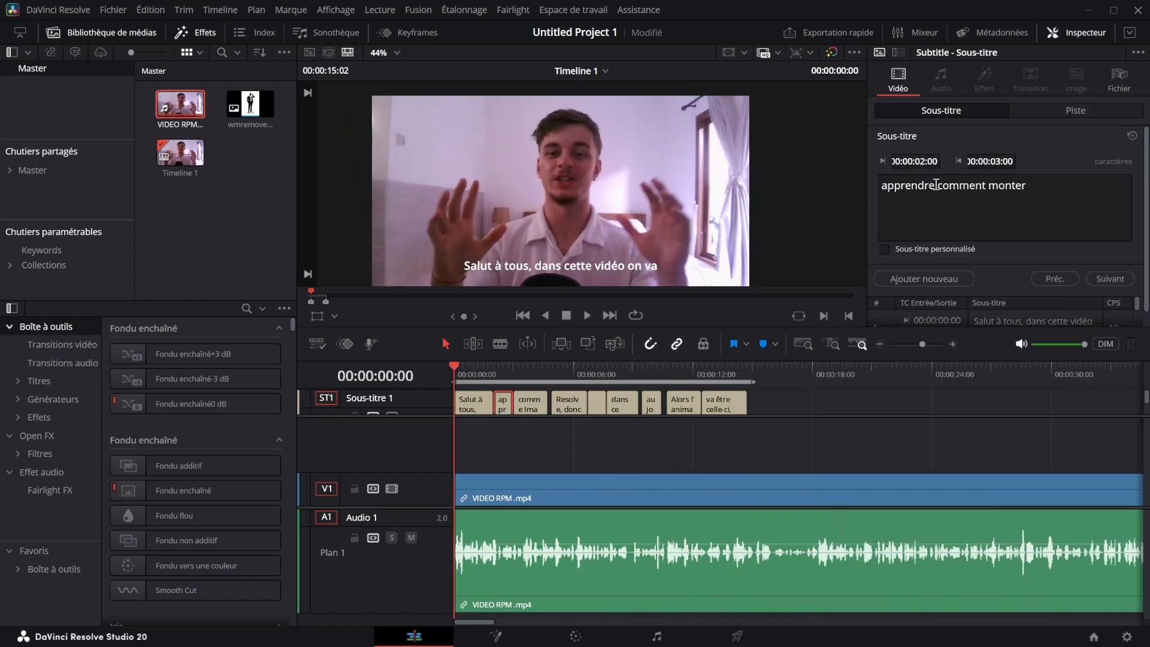
{"action": "left_click", "coordinate": [1070, 116]}
{"action": "scroll", "coordinate": [1056, 232], "scroll_direction": "down", "scroll_amount": 5}
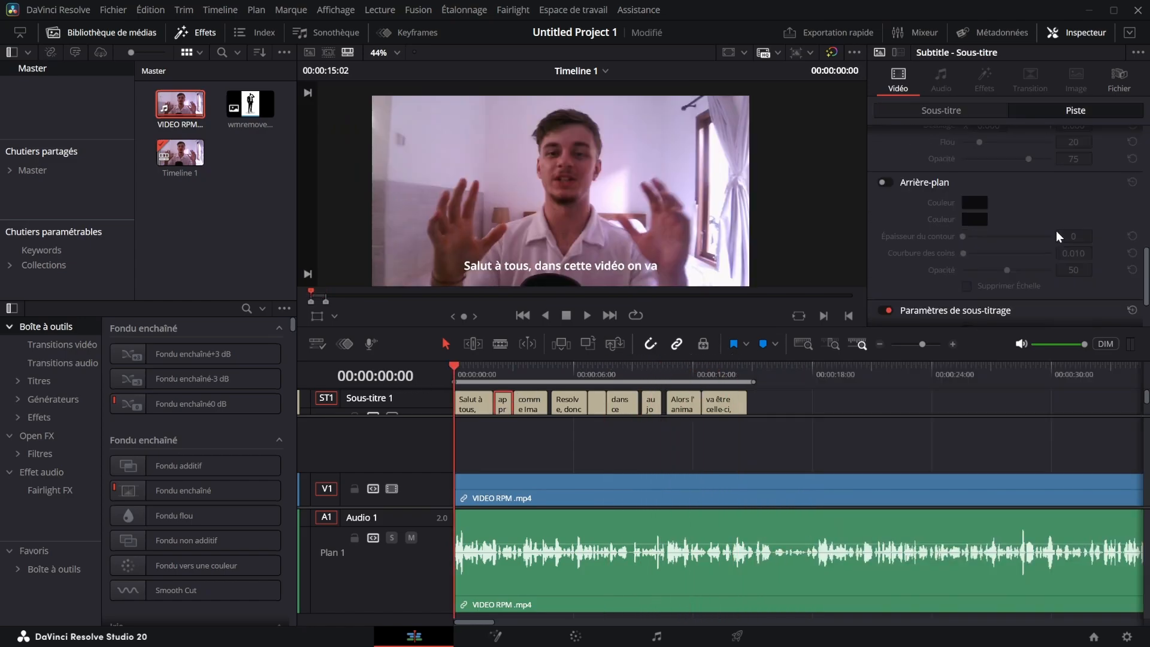
{"action": "scroll", "coordinate": [1055, 231], "scroll_direction": "up", "scroll_amount": 5}
{"action": "left_click", "coordinate": [966, 116]}
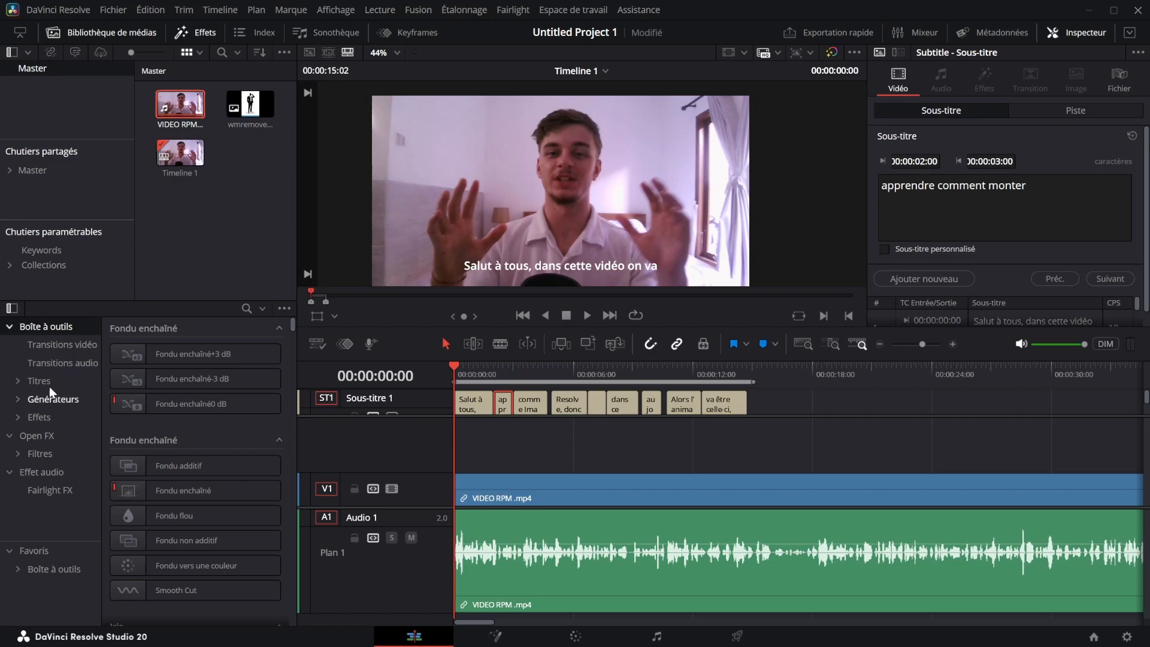
Apply the animated Word Highlight subtitle style to the Sous-titre 1 track and preview it on the first subtitle
{"action": "left_click", "coordinate": [17, 380]}
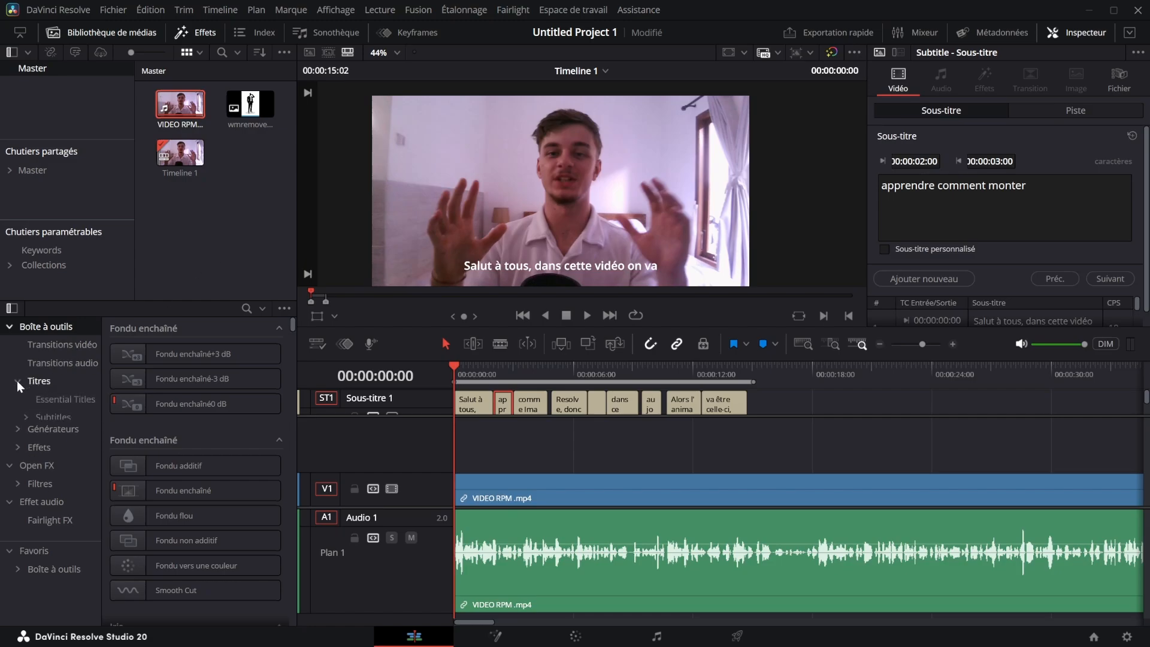
{"action": "left_click", "coordinate": [27, 415]}
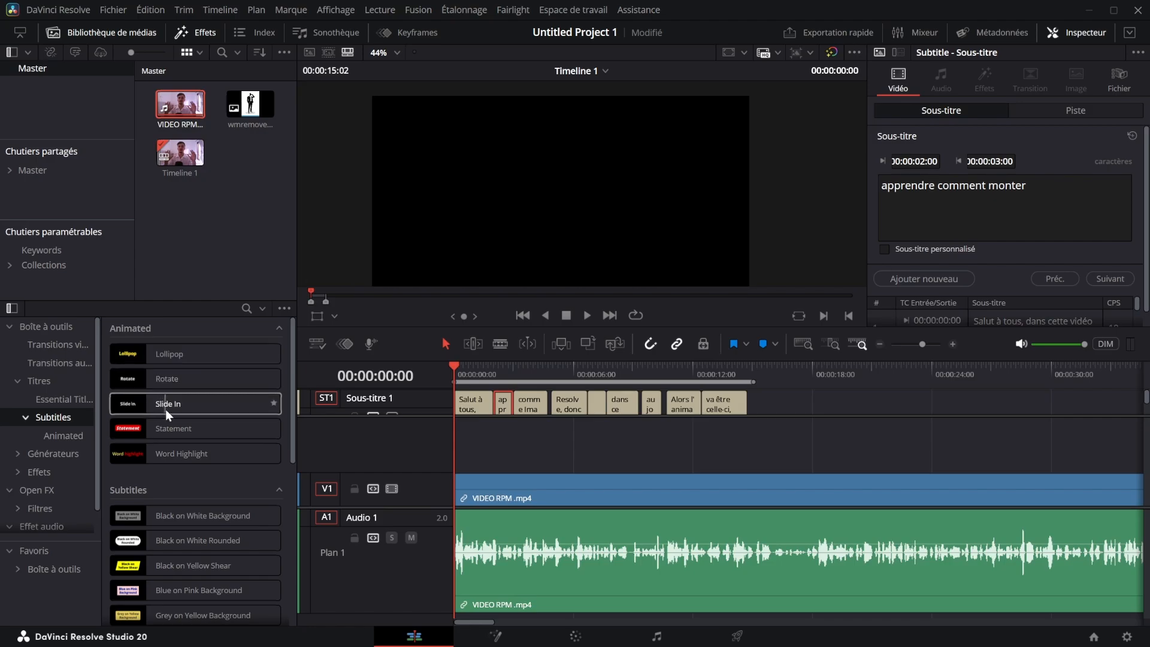
{"action": "left_click_drag", "start_coordinate": [161, 455], "coordinate": [434, 398]}
{"action": "left_click_drag", "start_coordinate": [427, 398], "coordinate": [428, 398]}
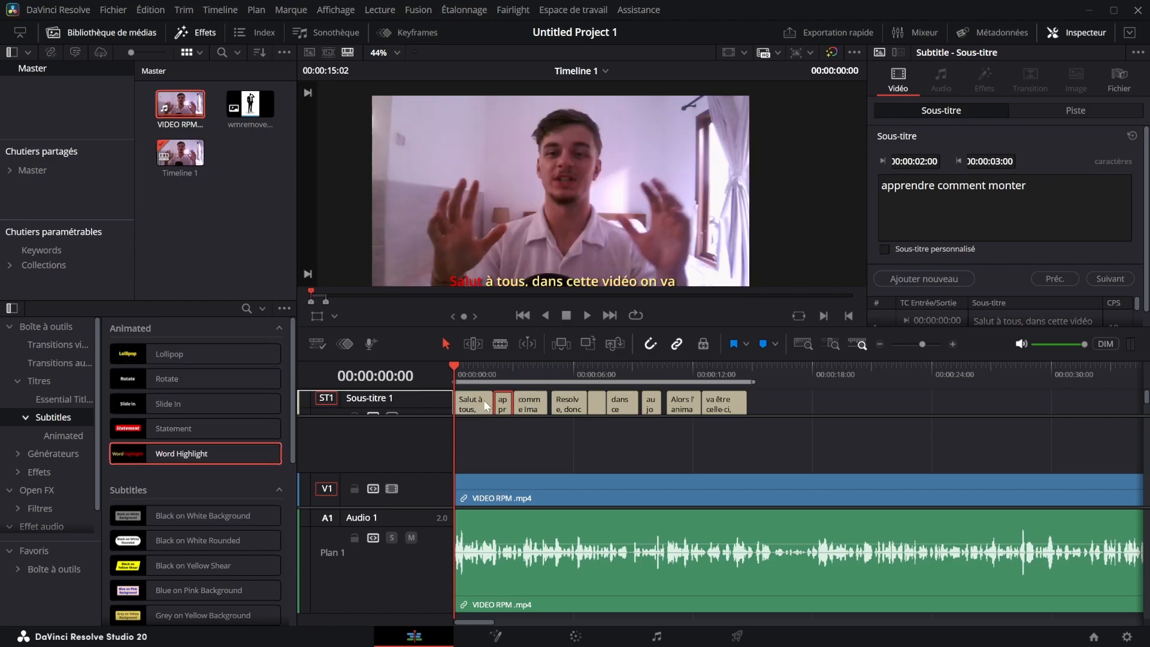
{"action": "left_click_drag", "start_coordinate": [465, 366], "coordinate": [461, 393]}
{"action": "left_click", "coordinate": [476, 398]}
{"action": "left_click", "coordinate": [462, 365]}
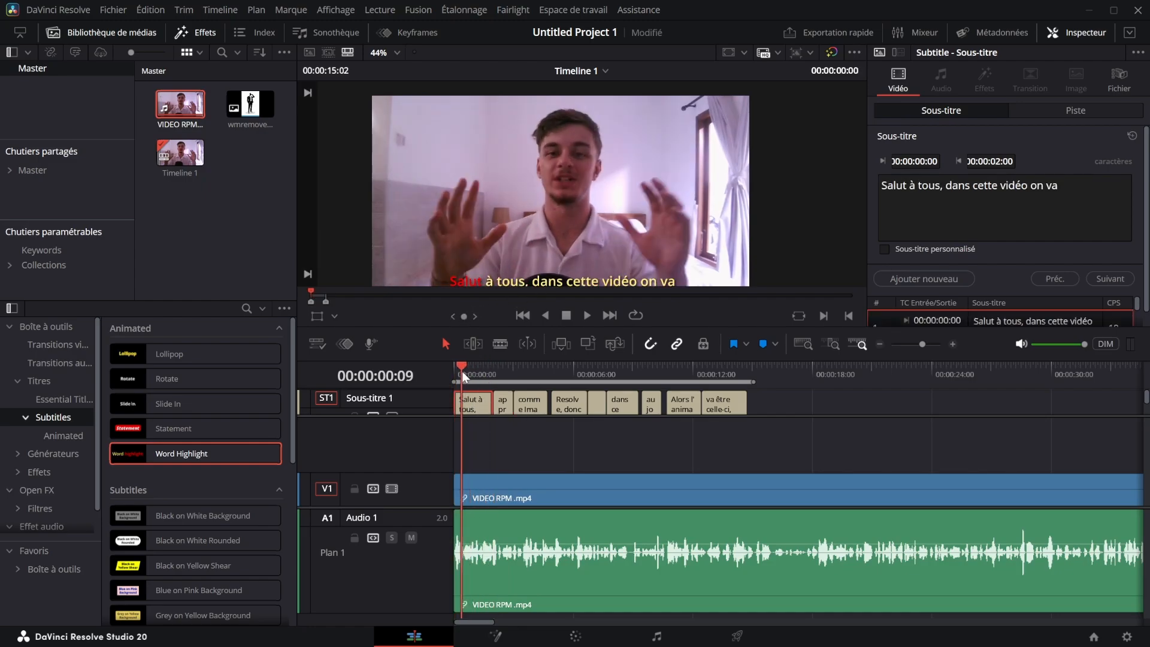
{"action": "mouse_move", "coordinate": [462, 372]}
{"action": "left_mouse_down"}
{"action": "mouse_move", "coordinate": [481, 375]}
{"action": "mouse_move", "coordinate": [454, 372]}
{"action": "left_mouse_up"}
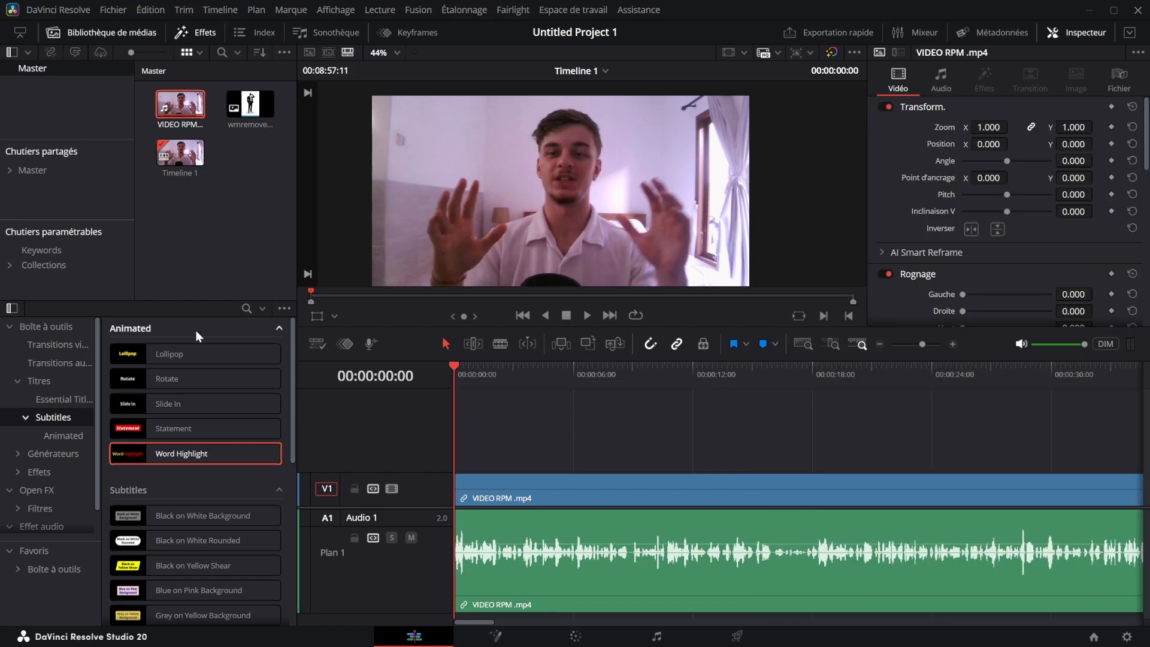
Open the voice recording tool to view its file name, audio input and track options, and close it
{"action": "left_click", "coordinate": [373, 345]}
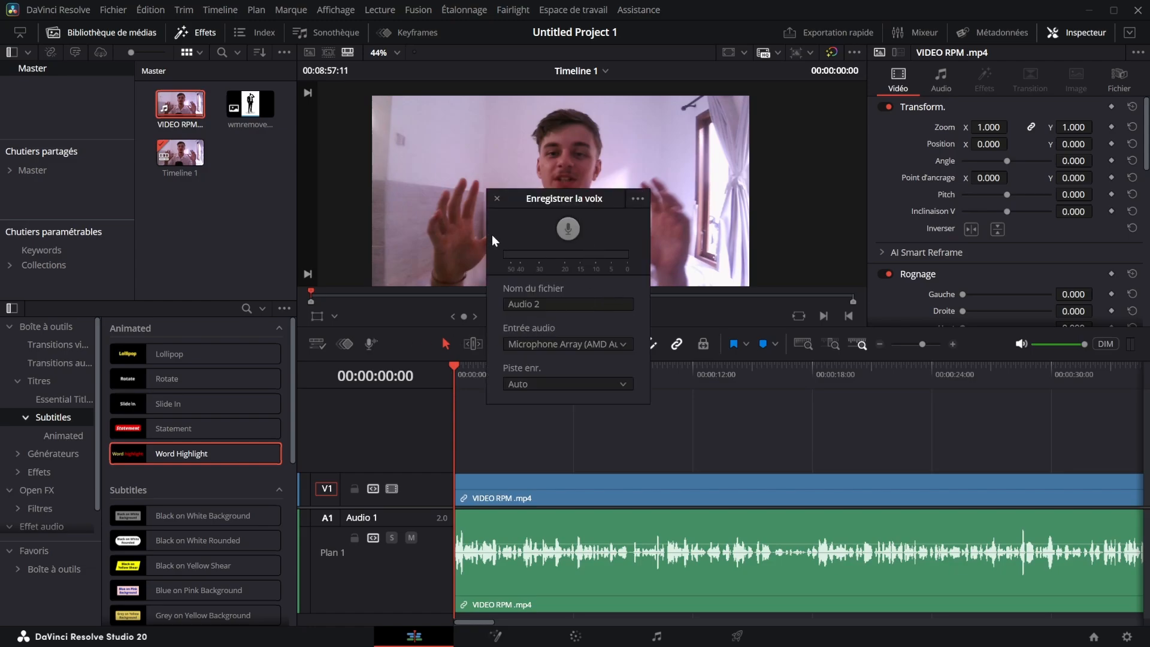
{"action": "left_click", "coordinate": [498, 197]}
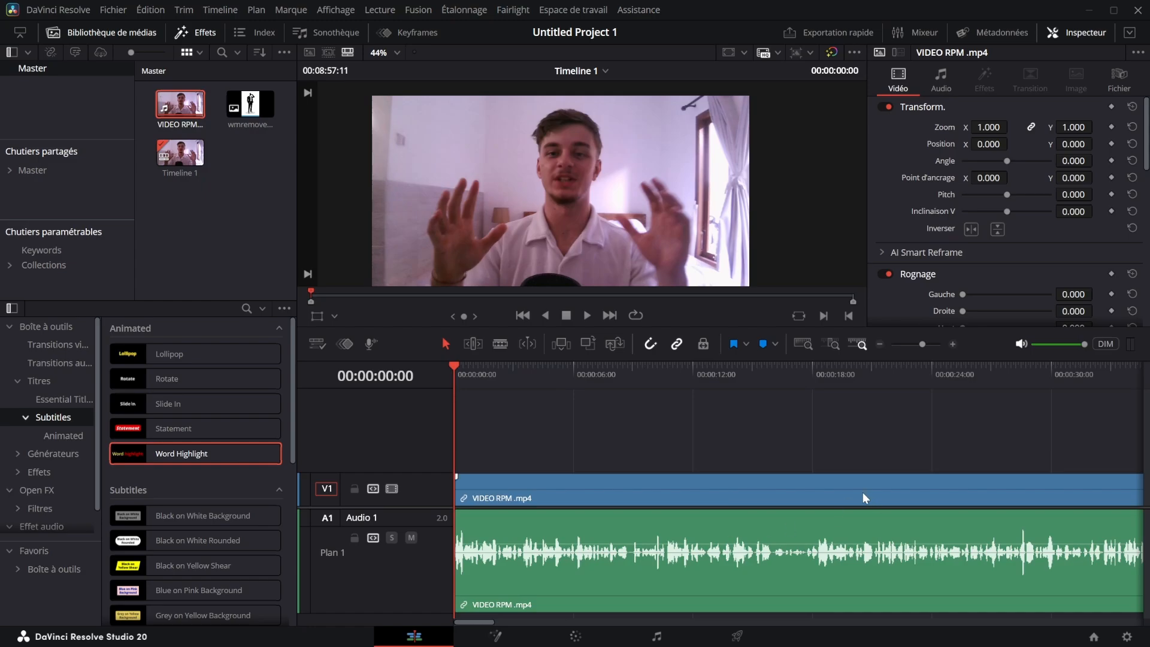
Configure the video export as MP4 with the AV1 codec, trying AMD as encoder type before choosing NVIDIA
{"action": "left_click", "coordinate": [737, 636]}
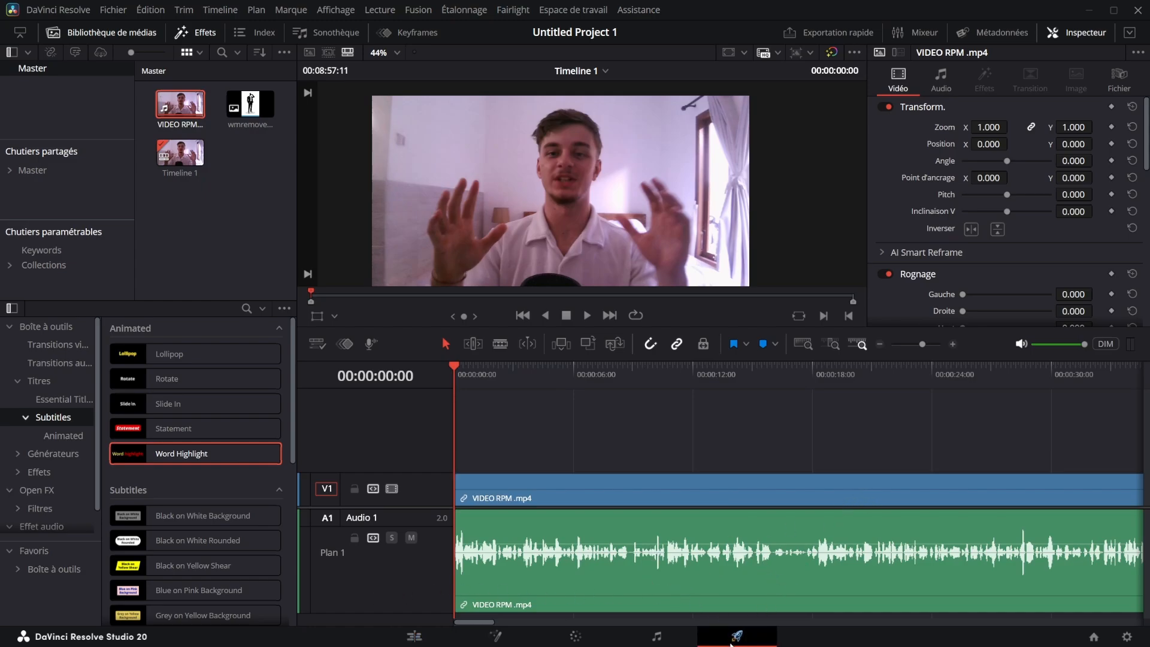
{"action": "left_click", "coordinate": [756, 645]}
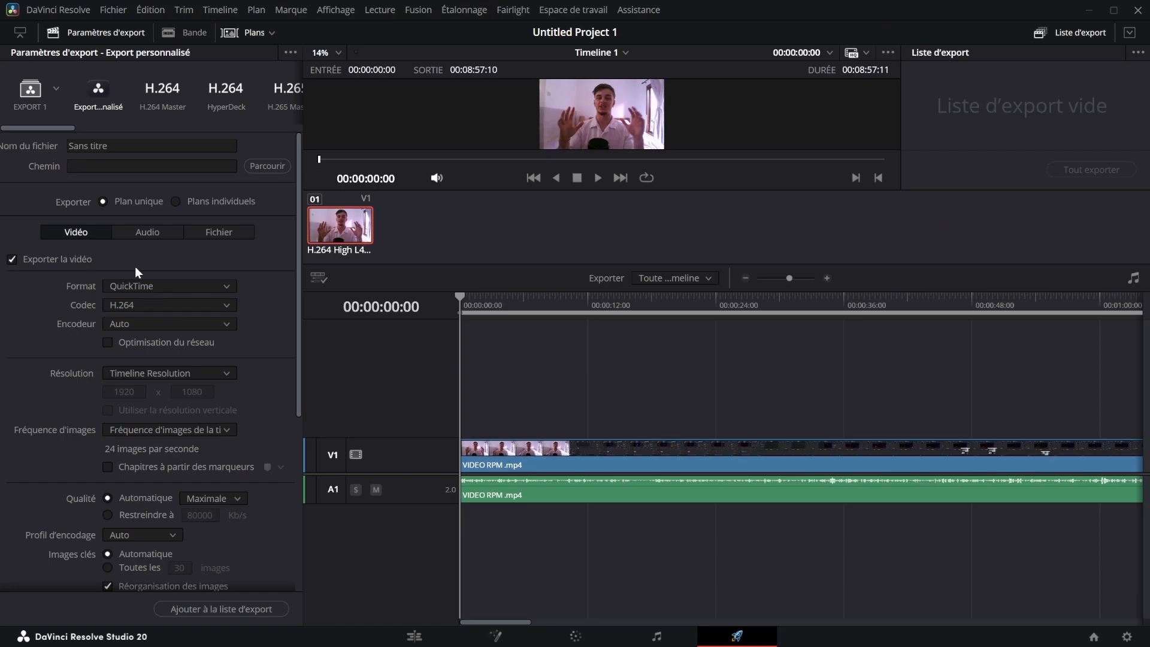
{"action": "left_click", "coordinate": [133, 324]}
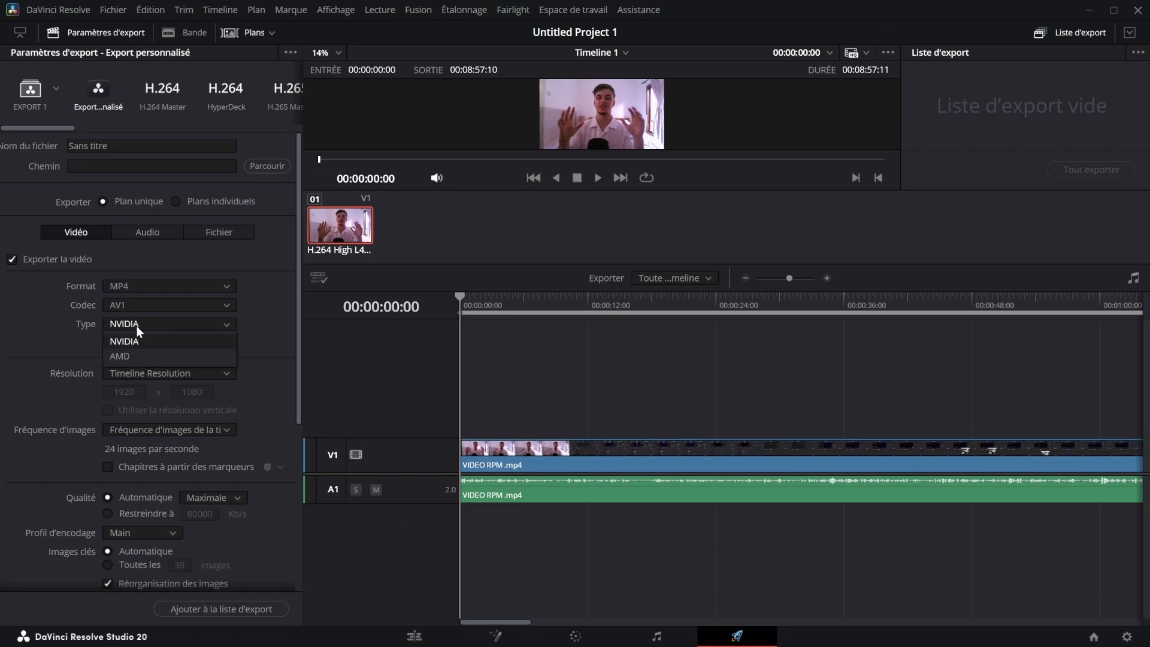
{"action": "left_click", "coordinate": [158, 356]}
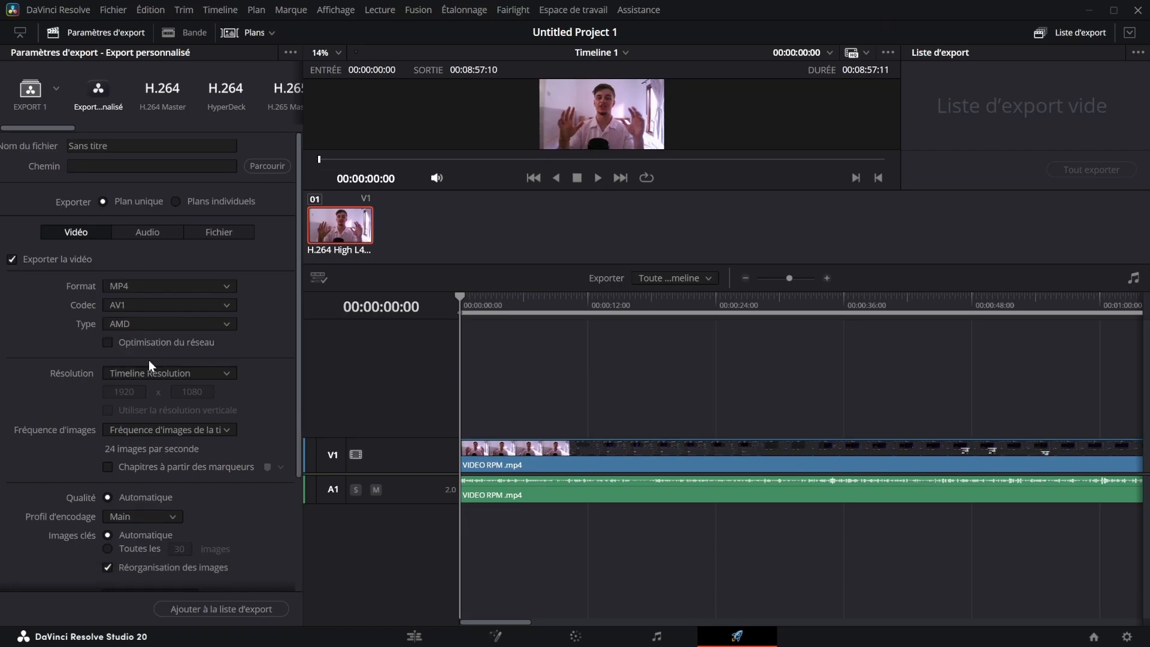
{"action": "left_click", "coordinate": [130, 323]}
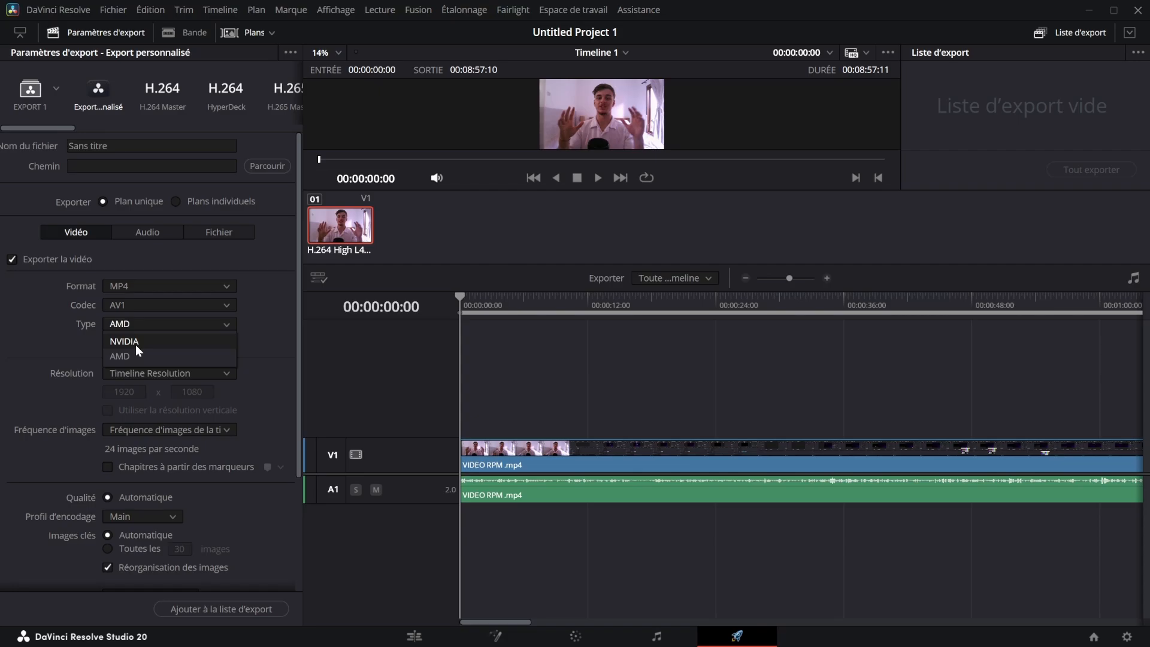
{"action": "left_click", "coordinate": [135, 344]}
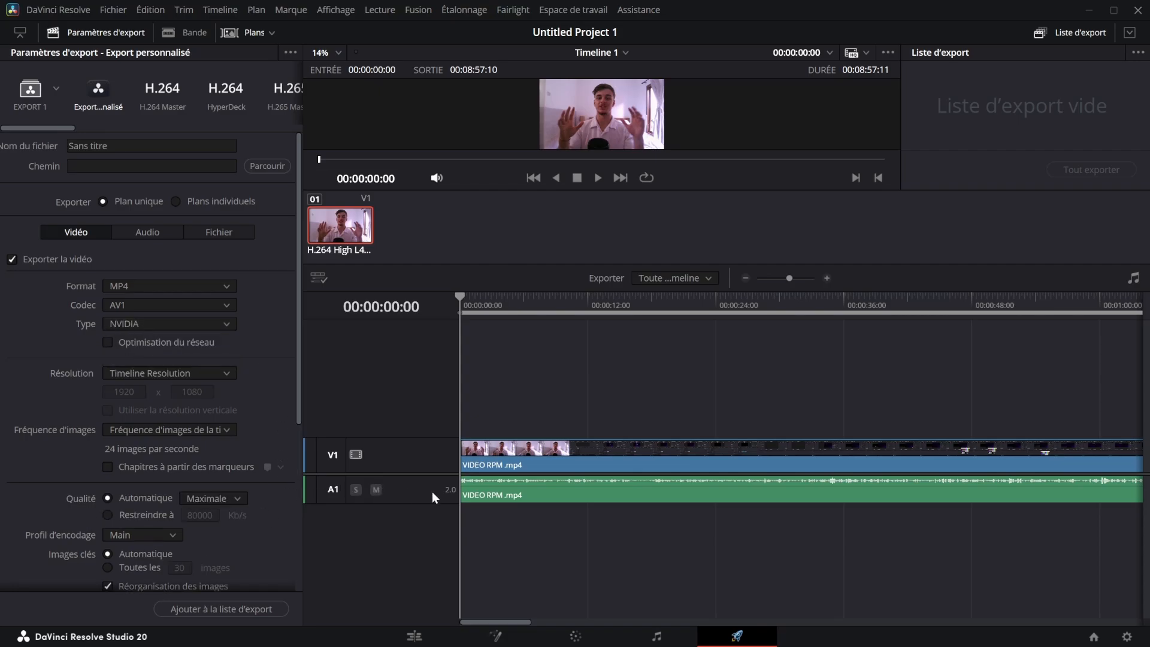
Return to the Edit page, examine the memory and GPU configuration in the preferences, and save them
{"action": "left_click", "coordinate": [414, 637]}
{"action": "left_click", "coordinate": [58, 9]}
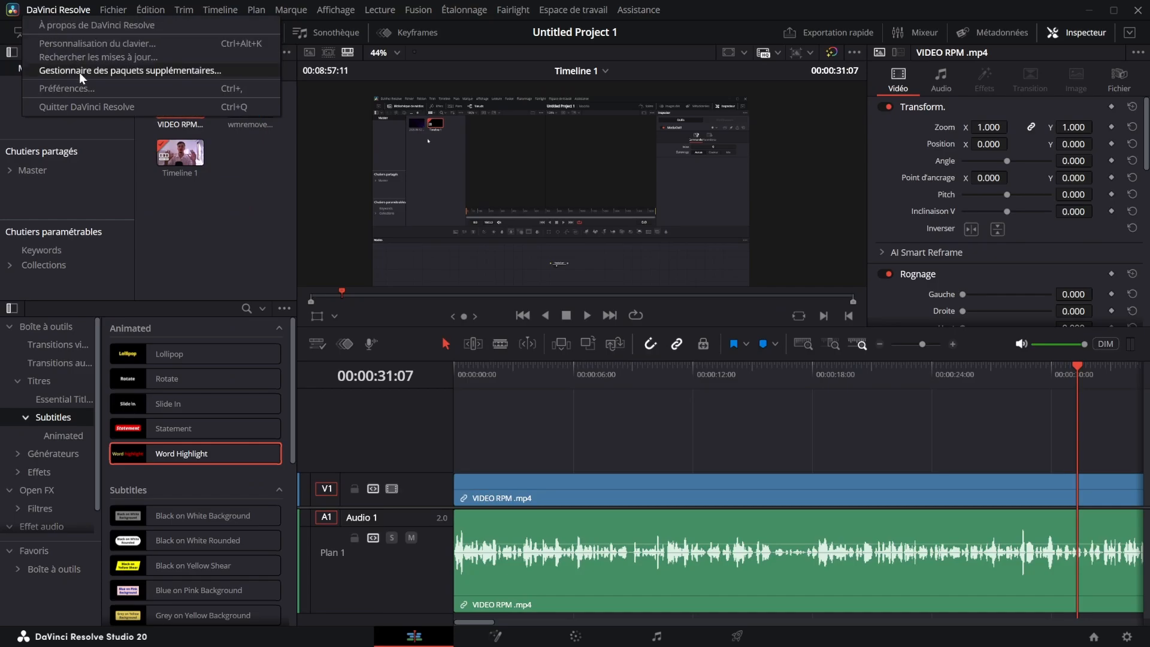
{"action": "left_click", "coordinate": [66, 88]}
{"action": "left_click", "coordinate": [366, 112]}
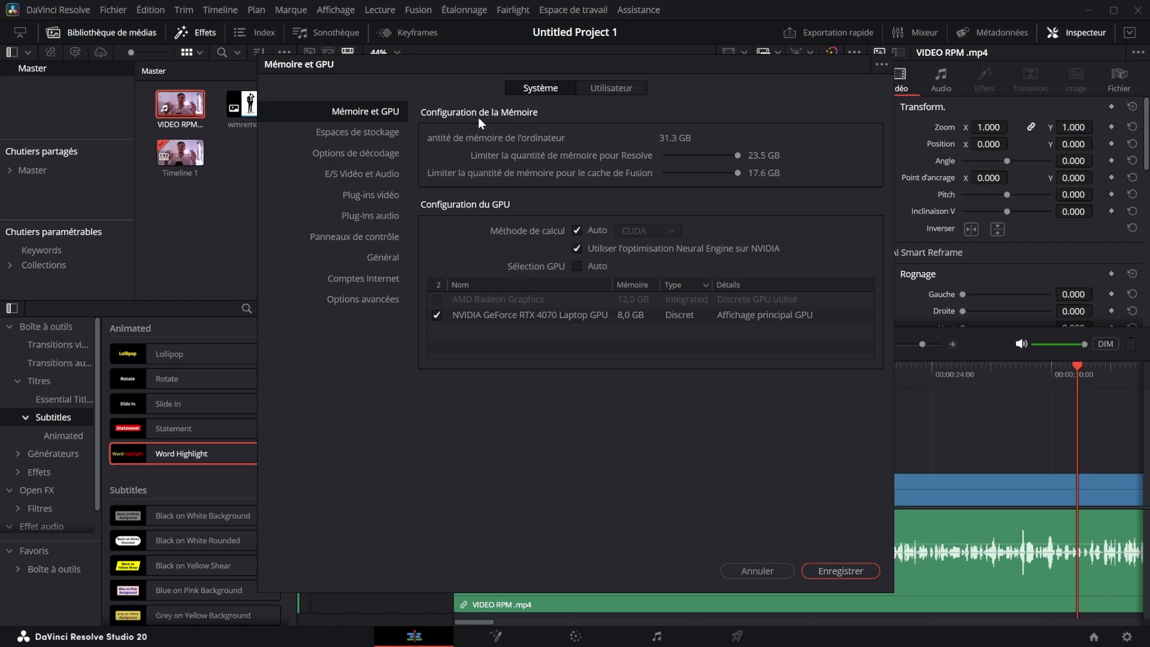
{"action": "left_click", "coordinate": [858, 566]}
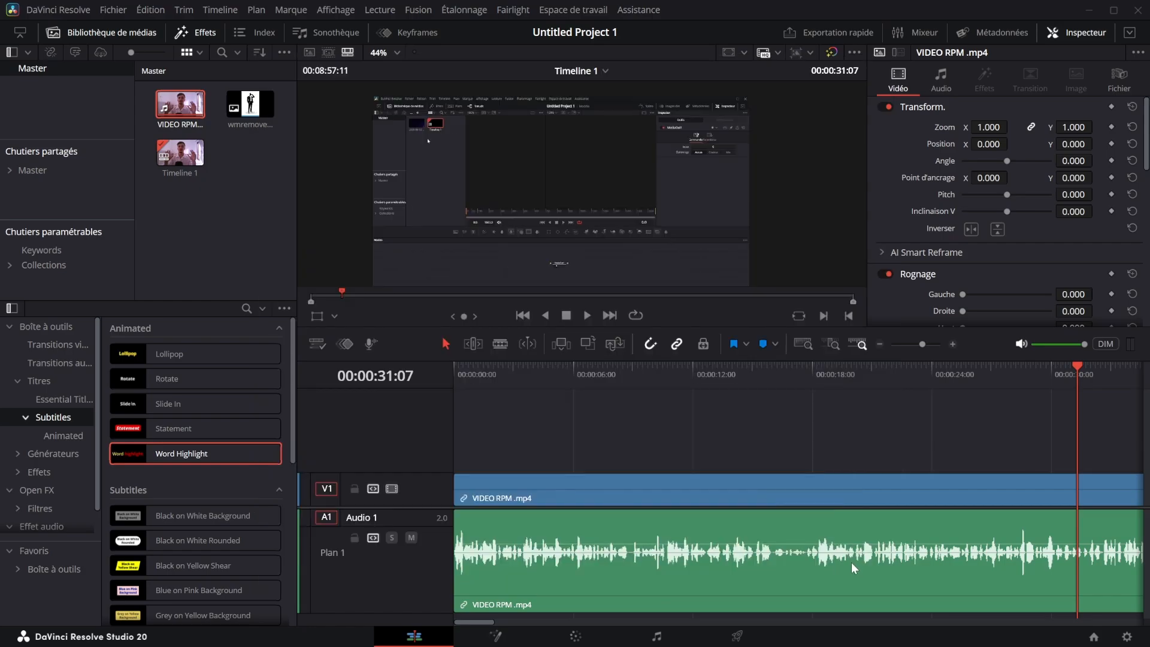
Switch to the Fusion page and open the Reactor package manager from the workspace scripts
{"action": "left_click", "coordinate": [495, 636]}
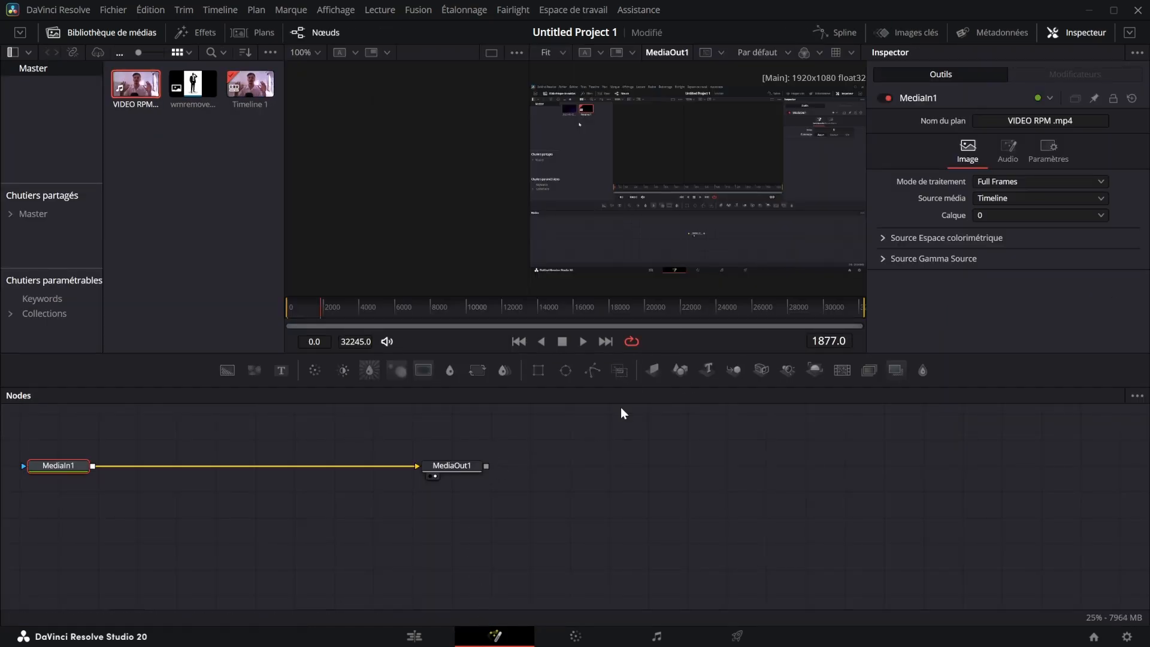
{"action": "left_click", "coordinate": [586, 9]}
{"action": "mouse_move", "coordinate": [693, 412]}
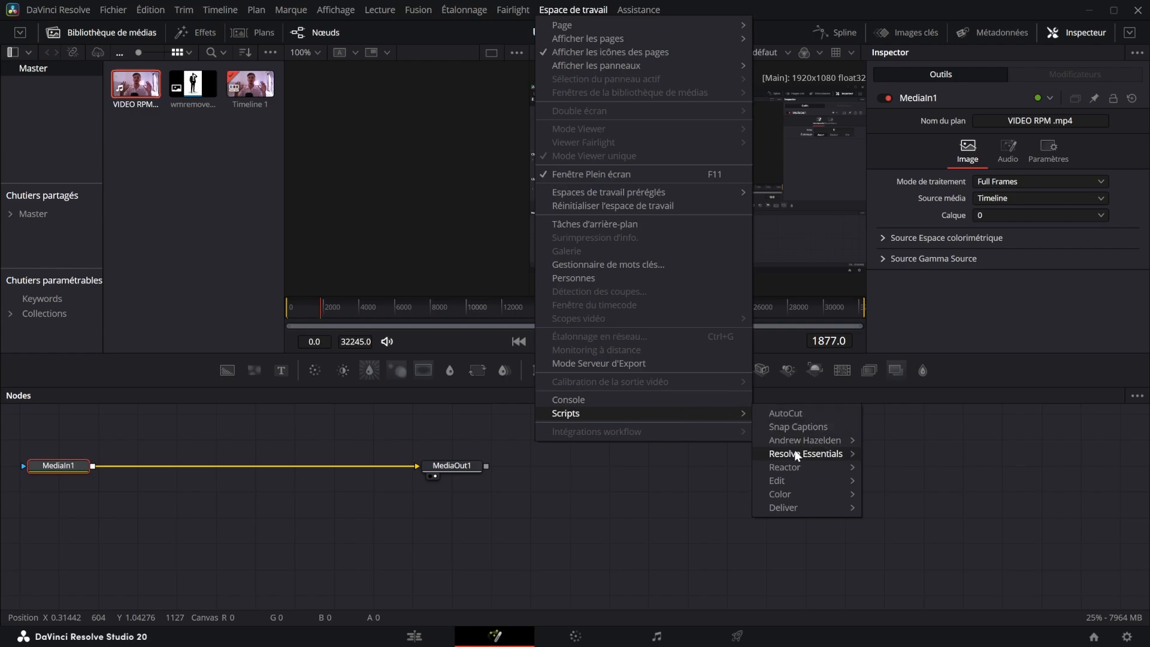
{"action": "mouse_move", "coordinate": [800, 471]}
{"action": "left_click", "coordinate": [905, 508]}
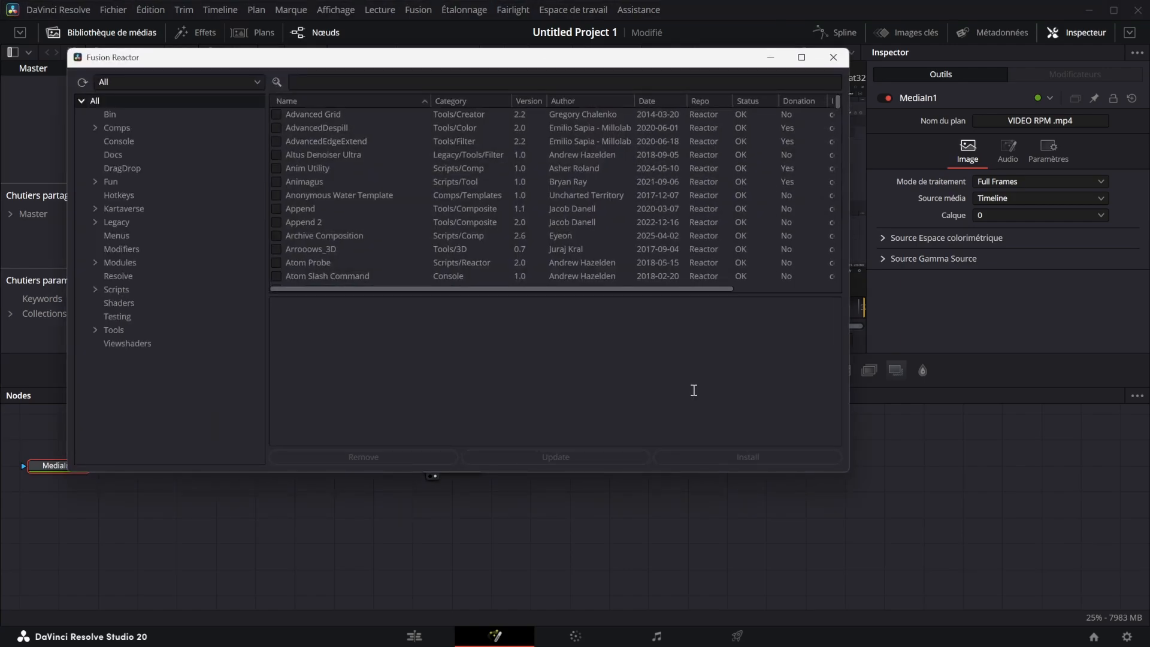
Browse the Reactor package list, search it for "glow", and close the package manager
{"action": "scroll", "coordinate": [354, 216], "scroll_direction": "down", "scroll_amount": 10}
{"action": "scroll", "coordinate": [352, 214], "scroll_direction": "up", "scroll_amount": 9}
{"action": "left_click_drag", "start_coordinate": [328, 64], "coordinate": [328, 65]}
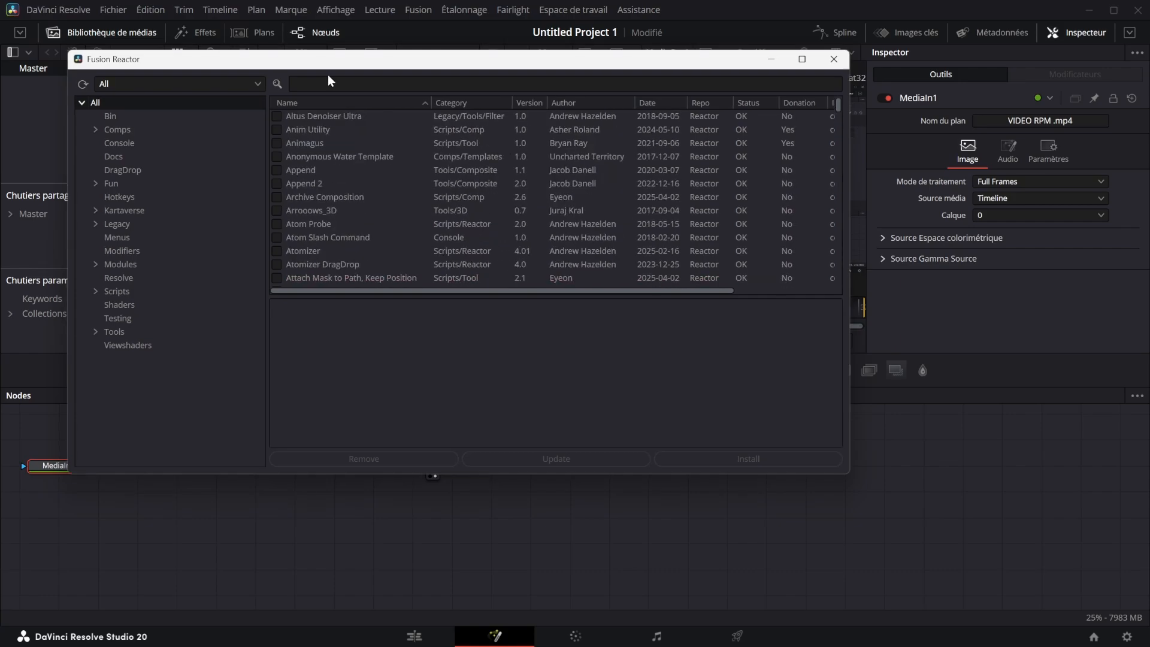
{"action": "left_click", "coordinate": [330, 79]}
{"action": "type", "text": "glow"}
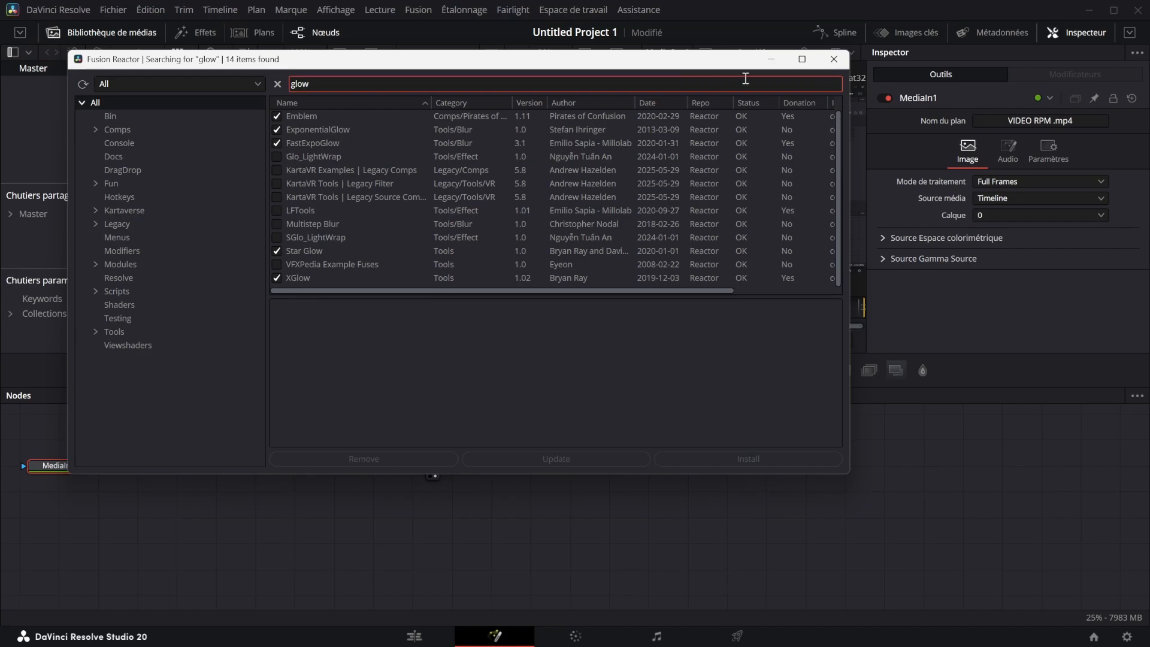
{"action": "left_click", "coordinate": [834, 58]}
Add an XGlow node to the Fusion node graph by searching the tools for "glow", and delete it
{"action": "left_click", "coordinate": [511, 482]}
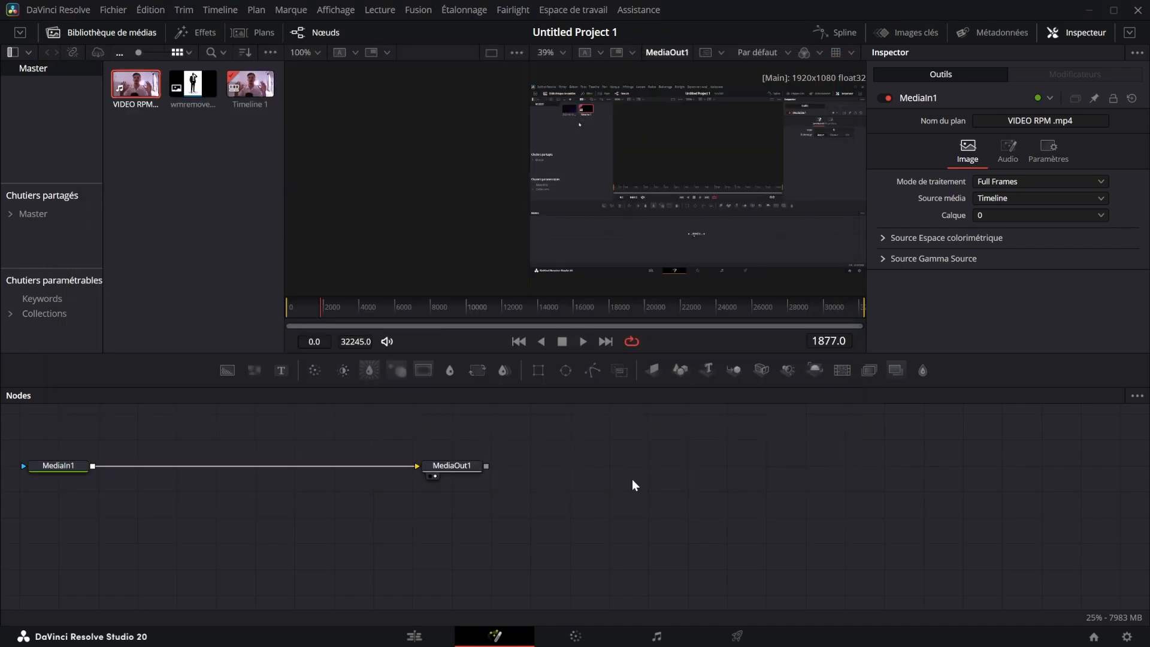
{"action": "key", "text": "shift+space"}
{"action": "type", "text": "glow"}
{"action": "key", "text": "Return"}
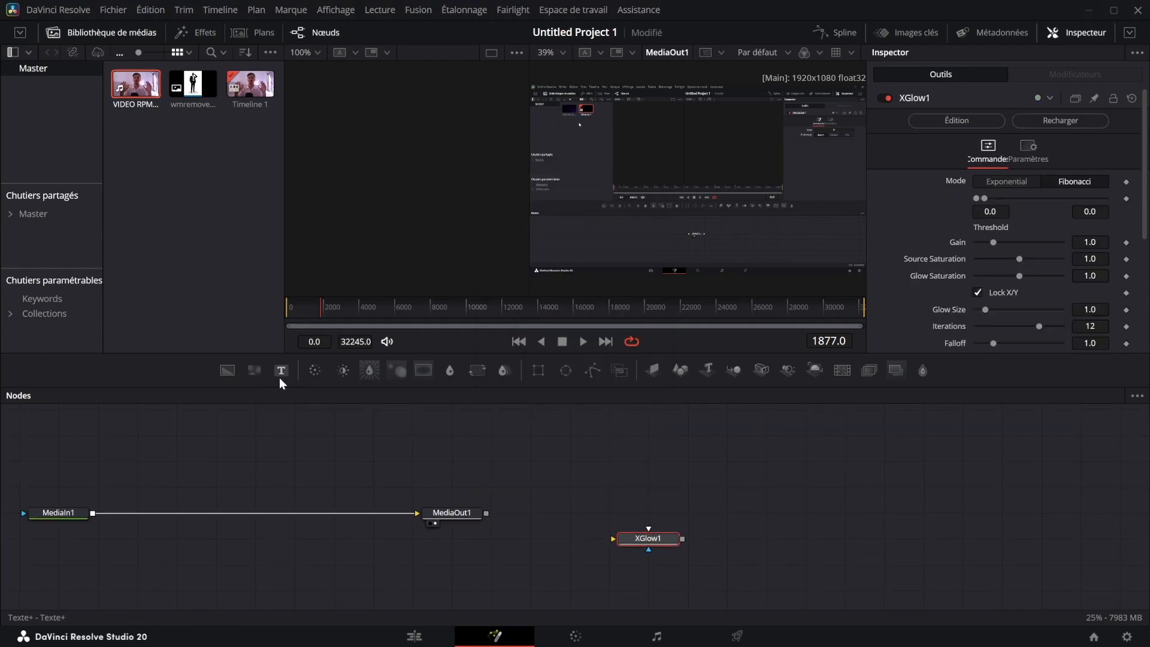
{"action": "key", "text": "Delete"}
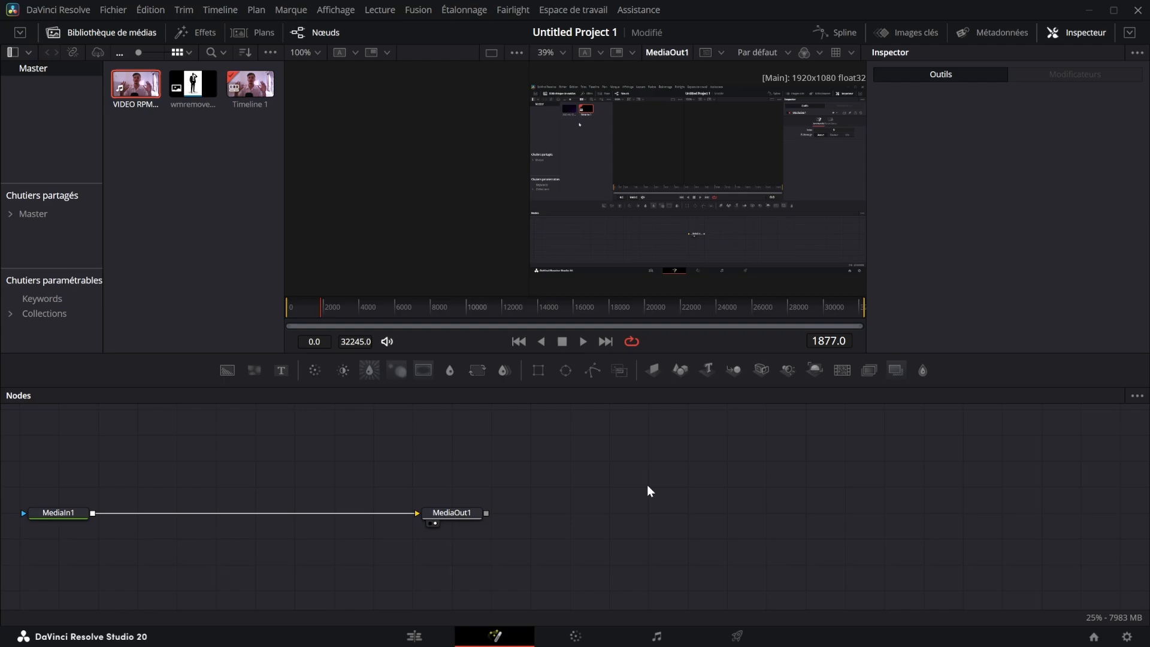
Paste the copied Background and Merge nodes into the node graph several times, and delete all the pasted nodes
{"action": "key", "text": "ctrl+v"}
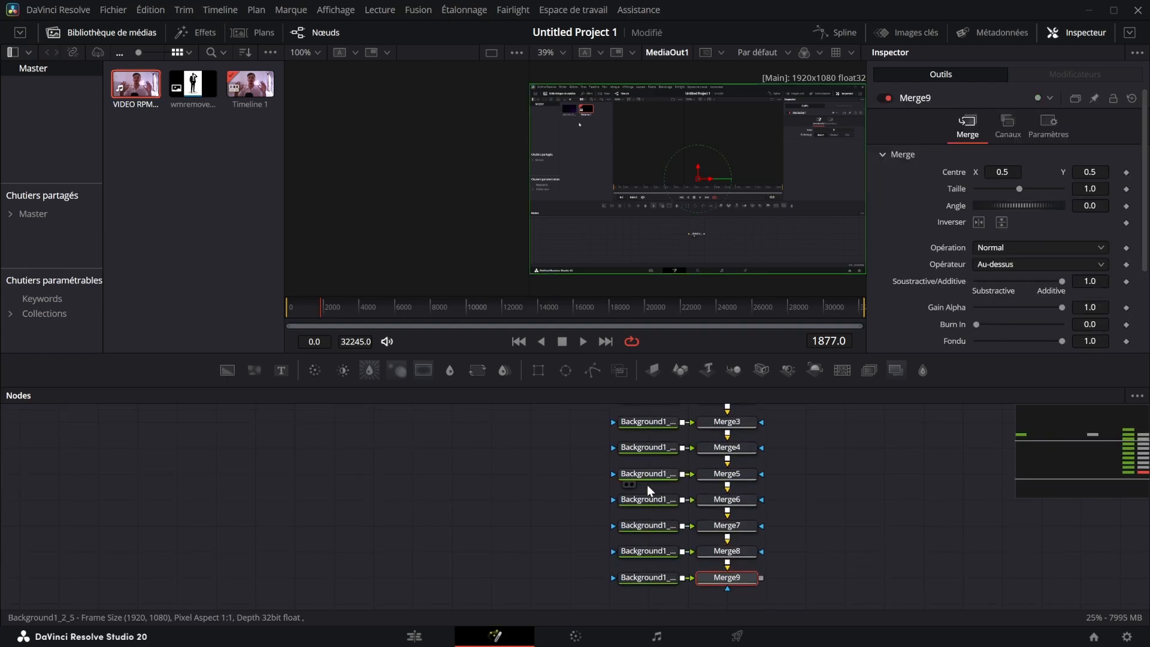
{"action": "key", "text": "ctrl+v"}
{"action": "key", "text": "ctrl+v"}
{"action": "key", "text": "ctrl+v"}
{"action": "left_click_drag", "start_coordinate": [815, 587], "coordinate": [562, 376]}
{"action": "key", "text": "Delete"}
{"action": "scroll", "coordinate": [768, 503], "scroll_direction": "up", "scroll_amount": 4}
{"action": "scroll", "coordinate": [797, 533], "scroll_direction": "down", "scroll_amount": 2}
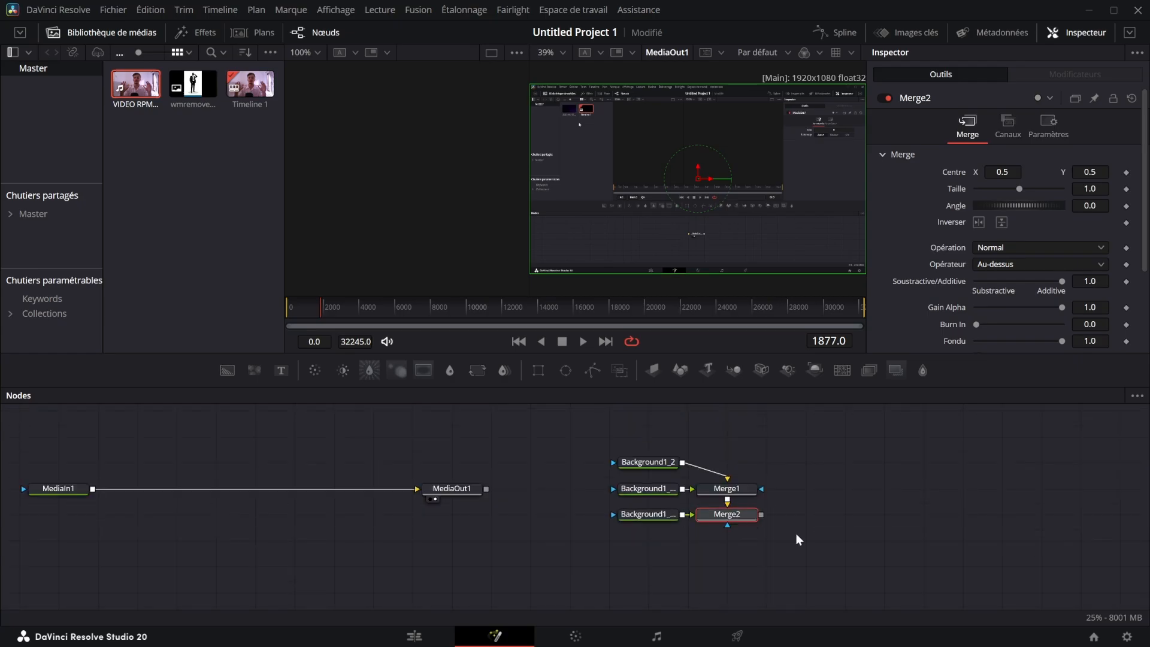
{"action": "left_click_drag", "start_coordinate": [797, 538], "coordinate": [628, 444]}
{"action": "key", "text": "Delete"}
Dismiss the workspace scripts list and return from Fusion to the Edit page
{"action": "left_click", "coordinate": [573, 10]}
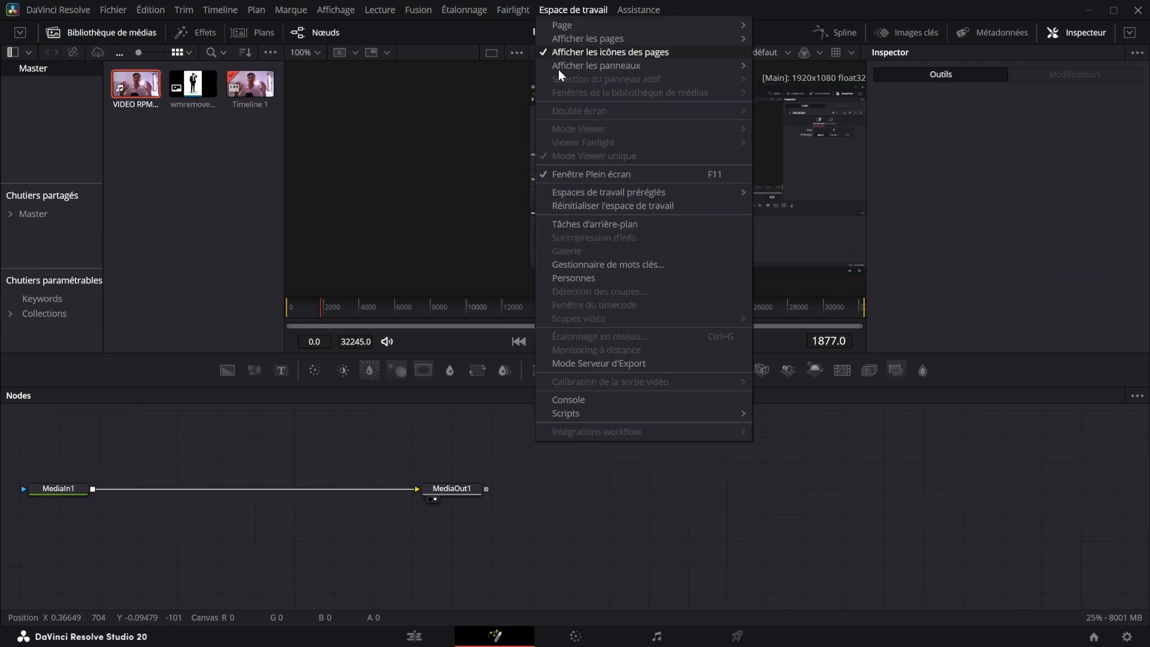
{"action": "left_click", "coordinate": [838, 448]}
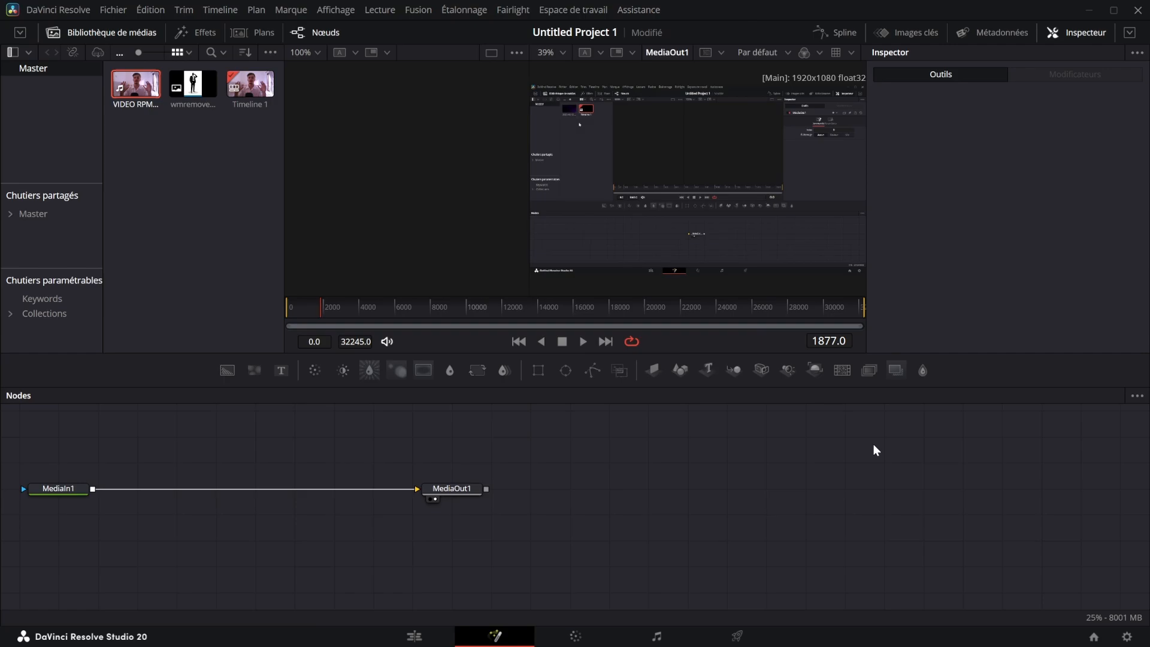
{"action": "key", "text": "shift+4"}
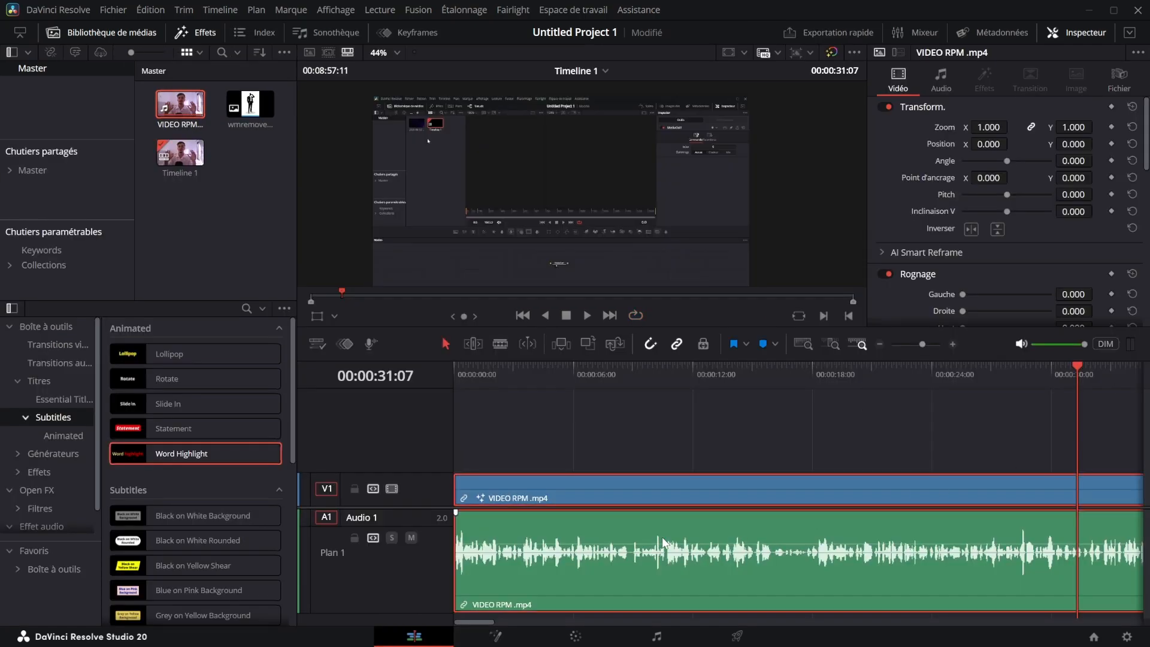
Try AI Voice Isolation on the VIDEO RPM .mp4 clip's audio, lowering its amount from the maximum, and turn it off
{"action": "left_click", "coordinate": [940, 90]}
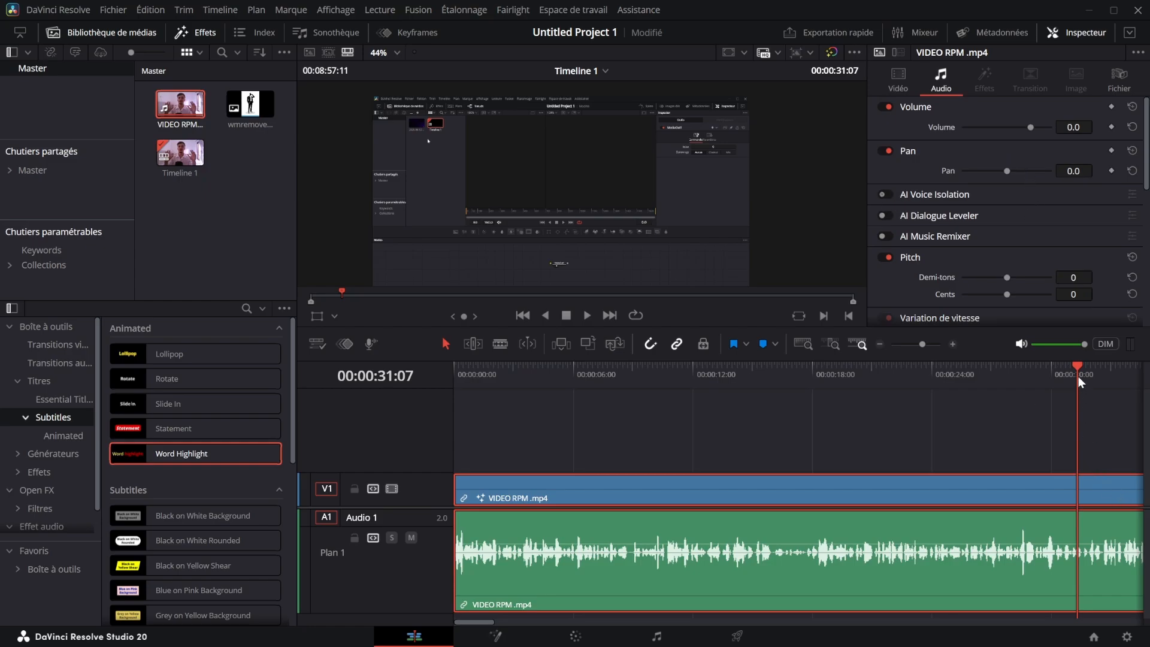
{"action": "left_click", "coordinate": [1004, 387]}
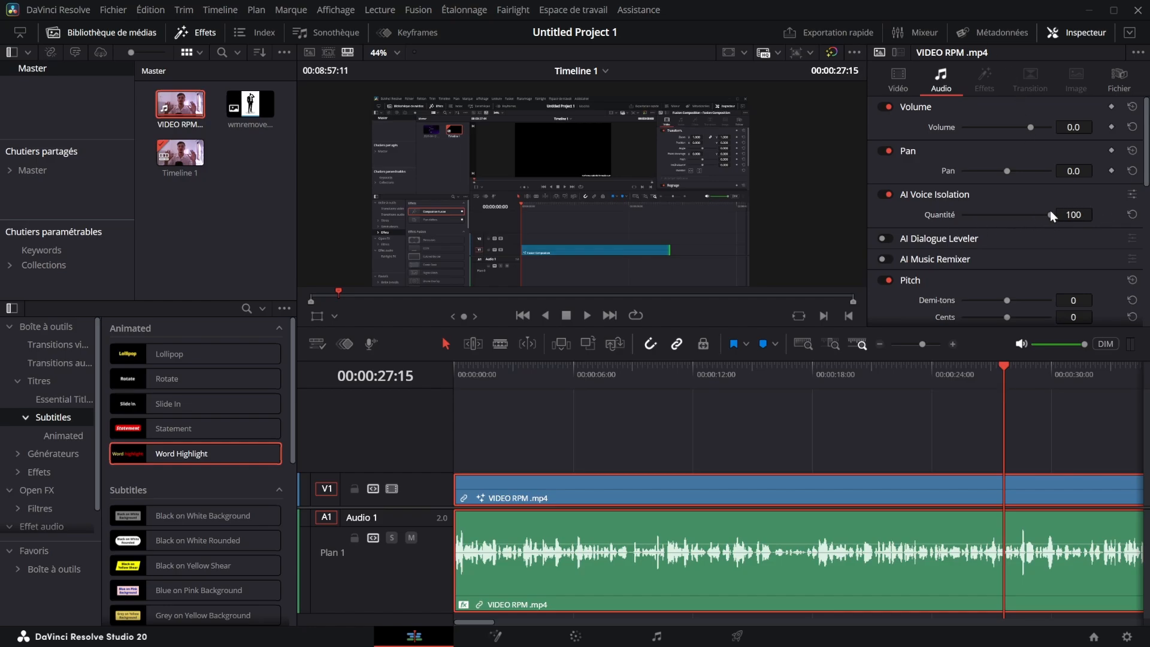
{"action": "left_click_drag", "start_coordinate": [1051, 212], "coordinate": [990, 224]}
{"action": "left_click", "coordinate": [905, 194]}
{"action": "scroll", "coordinate": [1004, 207], "scroll_direction": "down", "scroll_amount": 5}
{"action": "scroll", "coordinate": [992, 247], "scroll_direction": "up", "scroll_amount": 6}
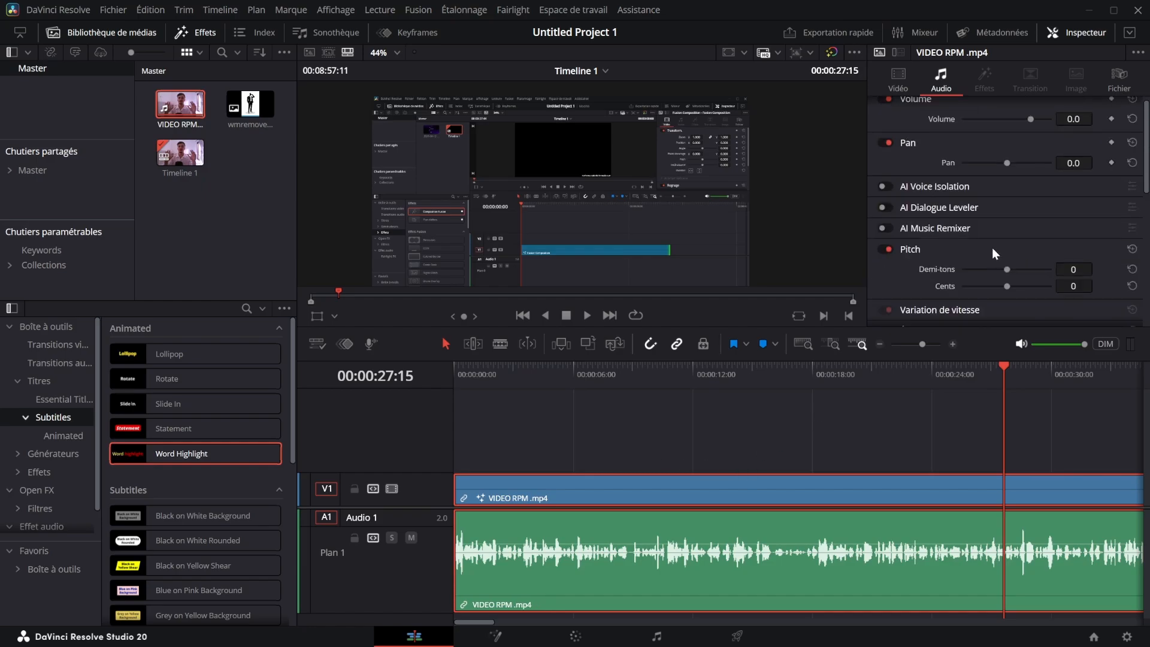
Turn on AI Music Remixer for the VIDEO RPM .mp4 clip, save the project, and delete the clip from the timeline
{"action": "scroll", "coordinate": [992, 247], "scroll_direction": "up", "scroll_amount": 1}
{"action": "left_click", "coordinate": [883, 235]}
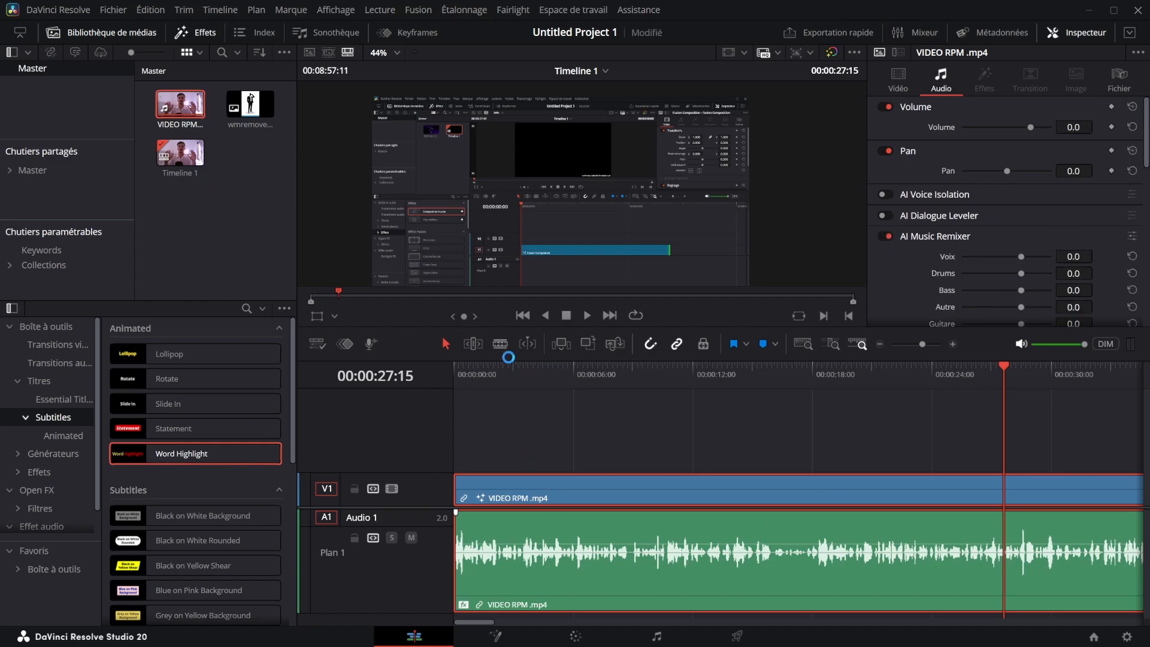
{"action": "key", "text": "ctrl+s"}
{"action": "key", "text": "Delete"}
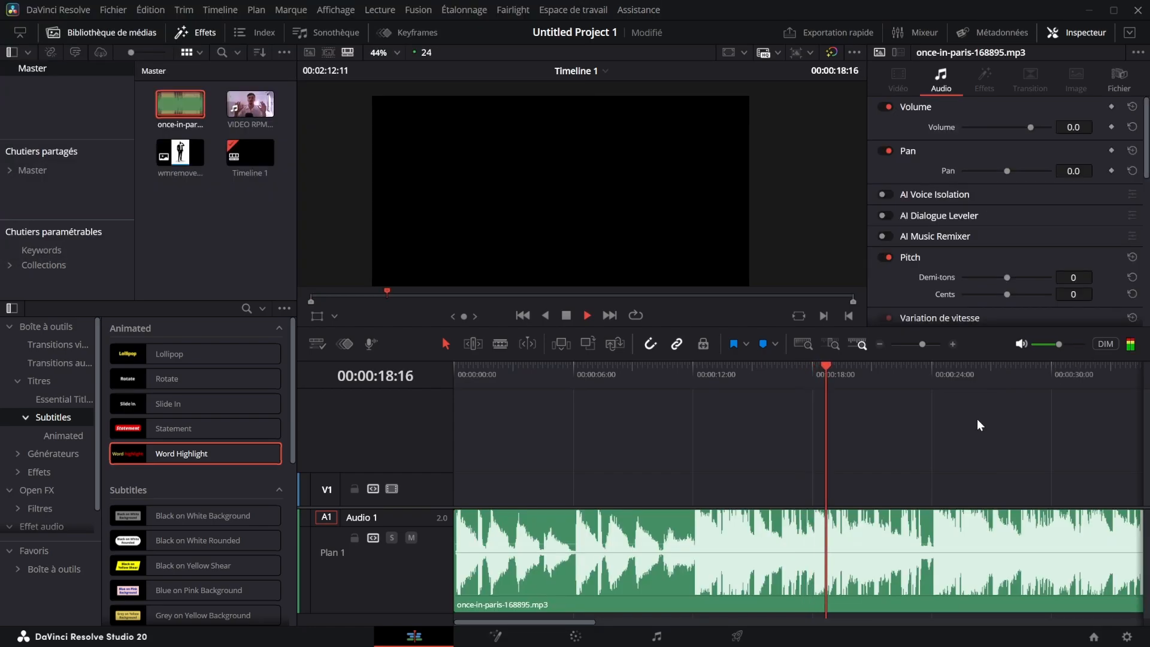
Play a few seconds of the once-in-paris-168895.mp3 music clip on the timeline and stop playback
{"action": "key", "text": "space"}
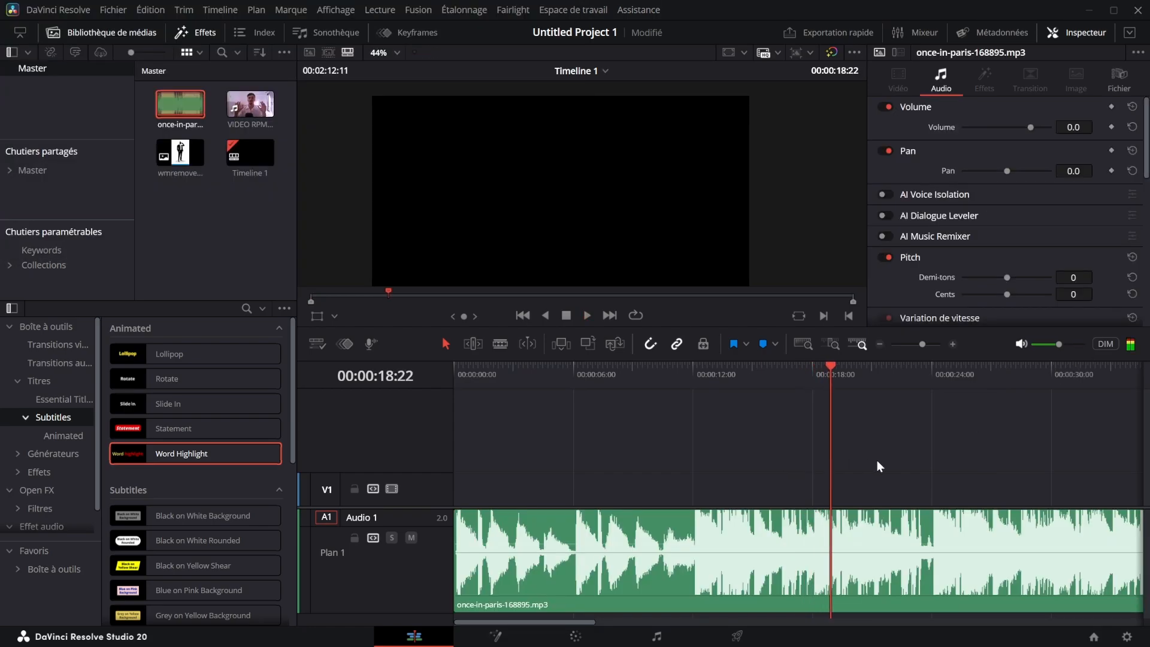
{"action": "key", "text": "space"}
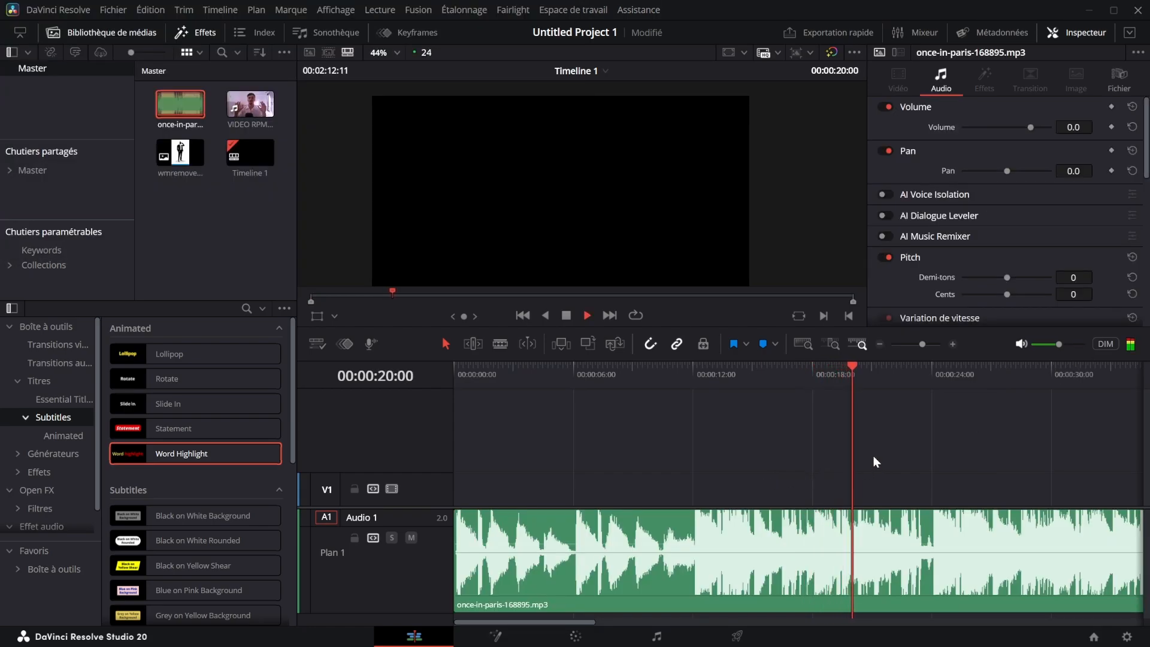
{"action": "key", "text": "space"}
Enable AI Music Remixer on the once-in-paris-168895.mp3 clip, mute its bass, and listen to the result
{"action": "left_click", "coordinate": [885, 237]}
{"action": "scroll", "coordinate": [1039, 198], "scroll_direction": "down", "scroll_amount": 3}
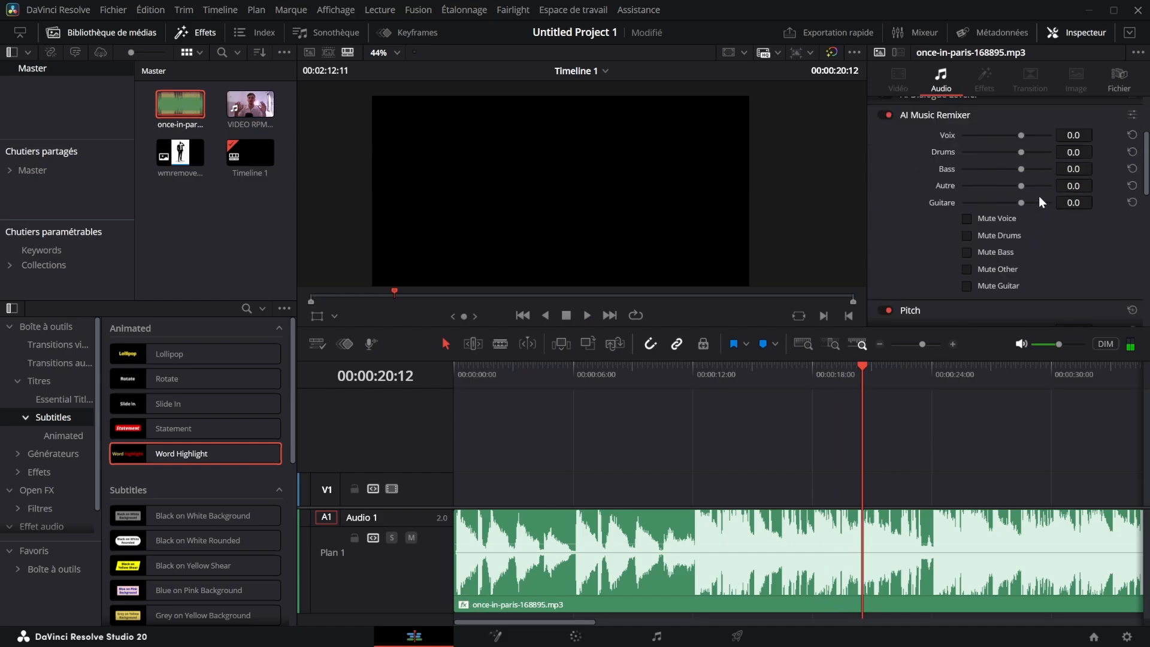
{"action": "scroll", "coordinate": [1039, 199], "scroll_direction": "up", "scroll_amount": 1}
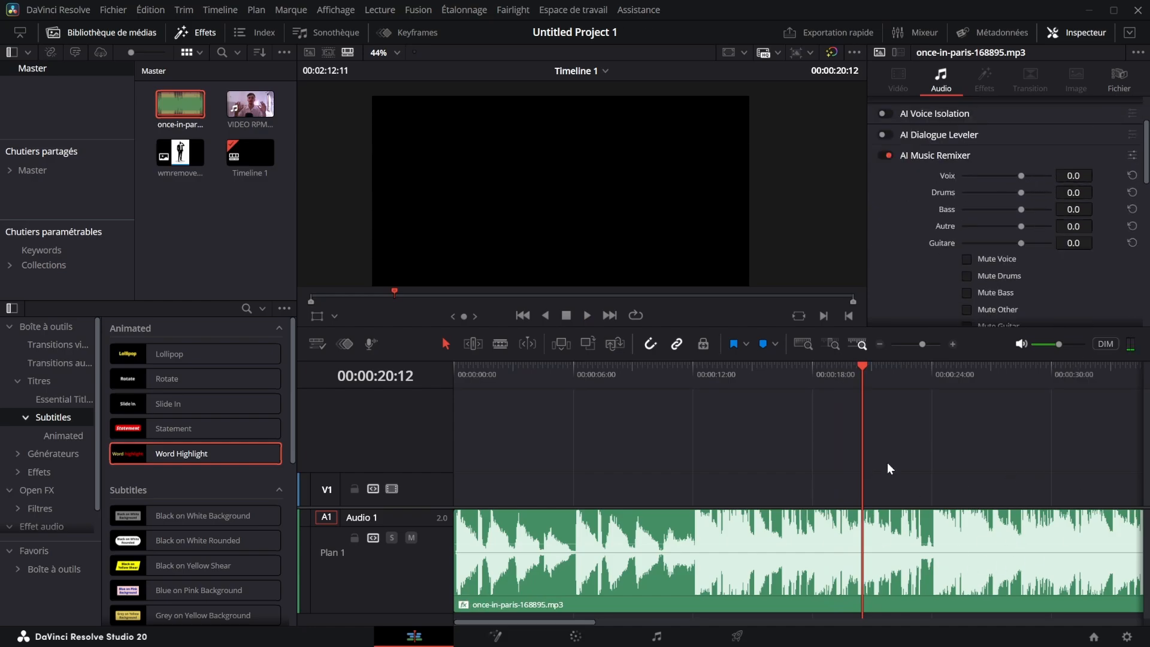
{"action": "scroll", "coordinate": [1030, 229], "scroll_direction": "down", "scroll_amount": 1}
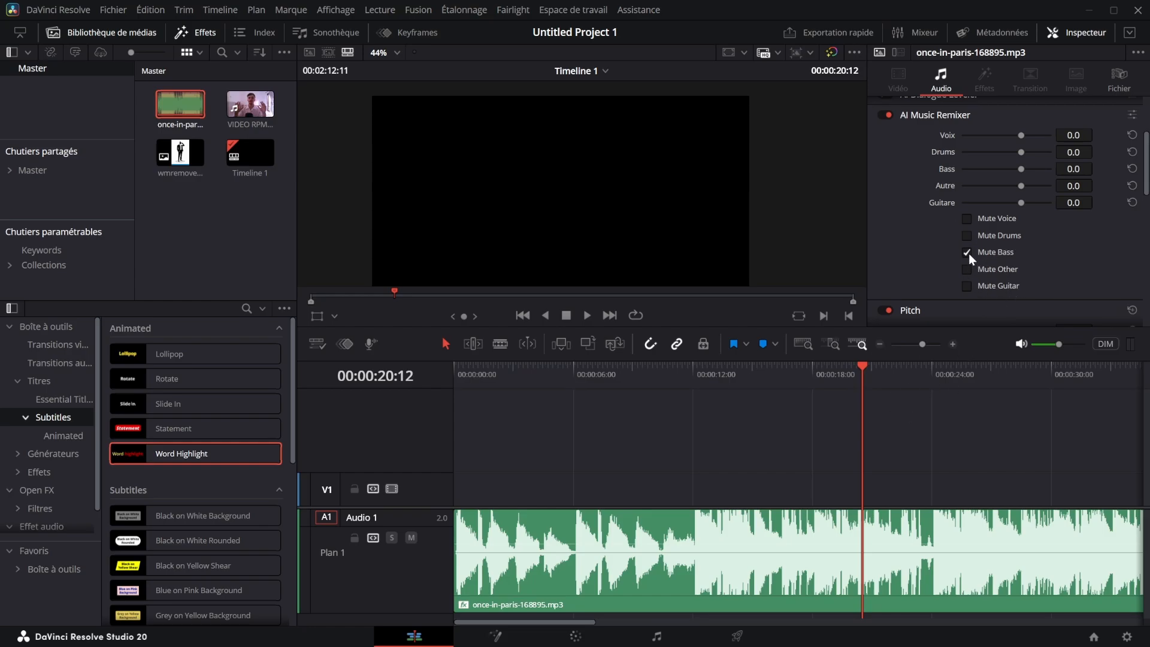
{"action": "key", "text": "space"}
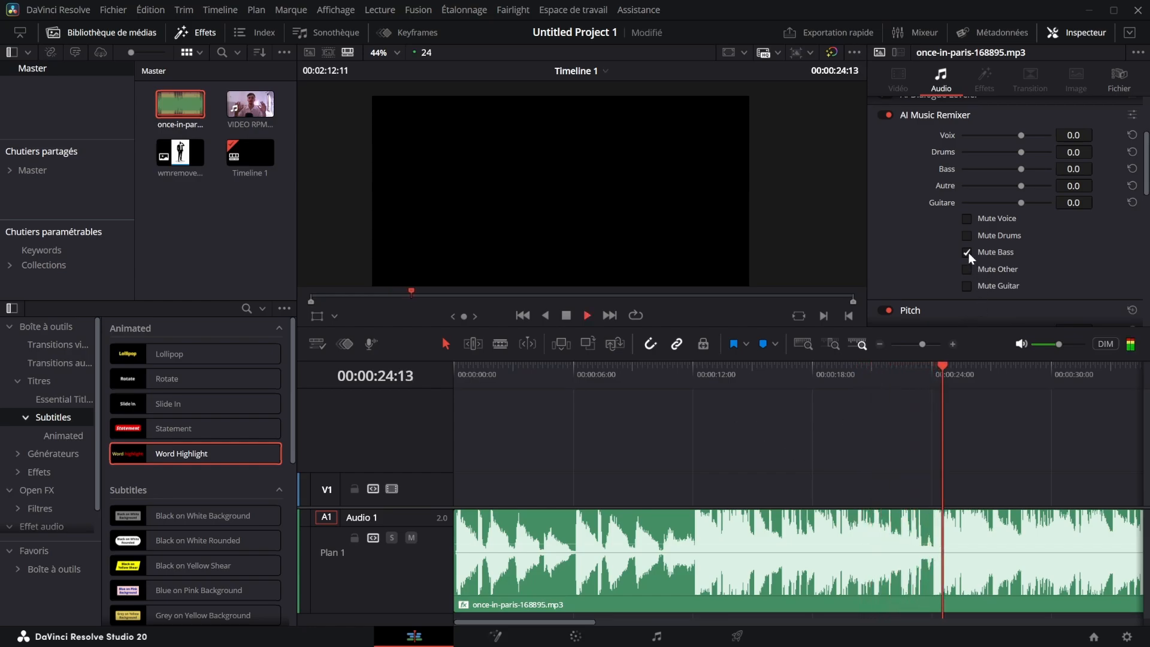
{"action": "key", "text": "space"}
Mute the drums as well in AI Music Remixer, listen to the music, and unmute both drums and bass
{"action": "left_click", "coordinate": [967, 235]}
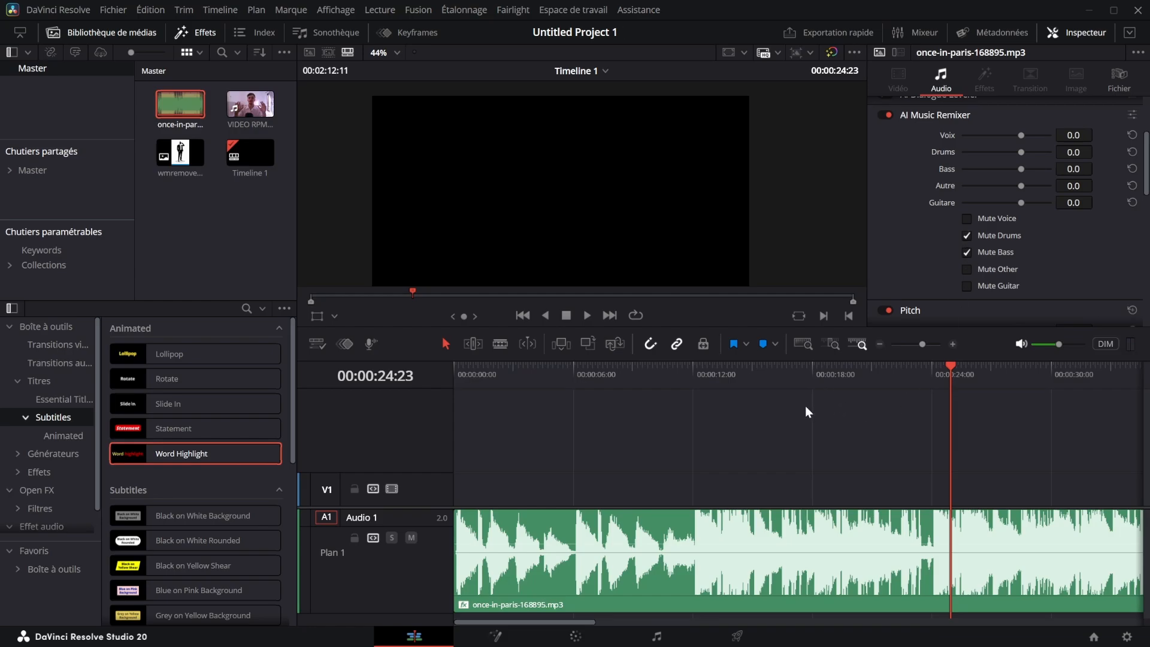
{"action": "key", "text": "space"}
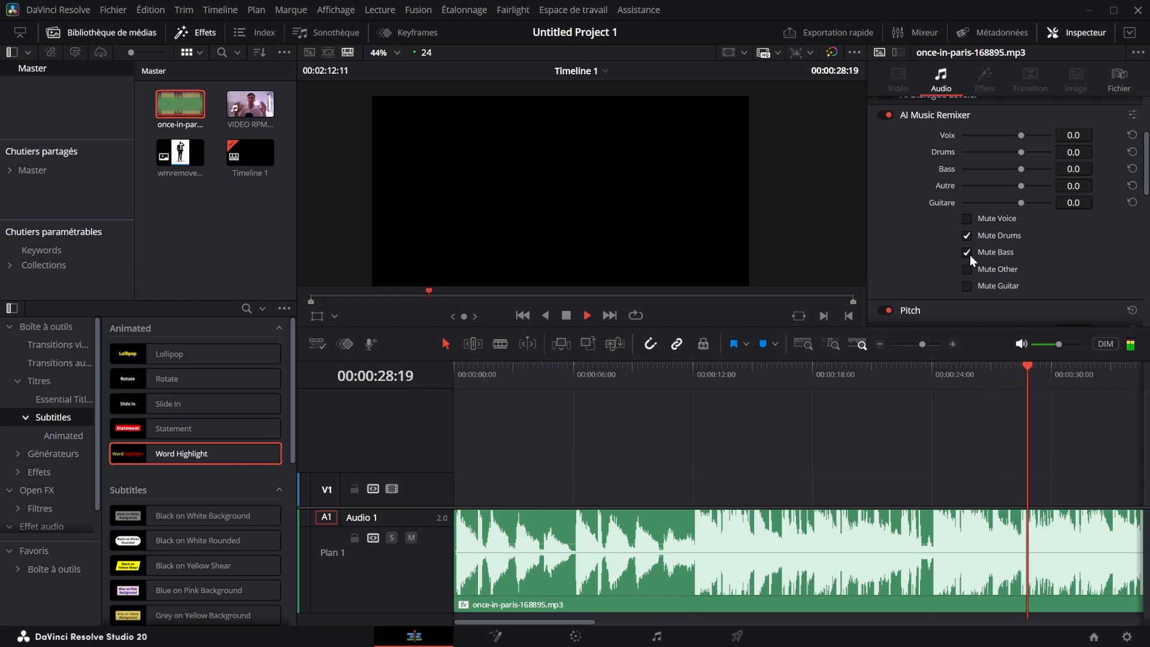
{"action": "key", "text": "space"}
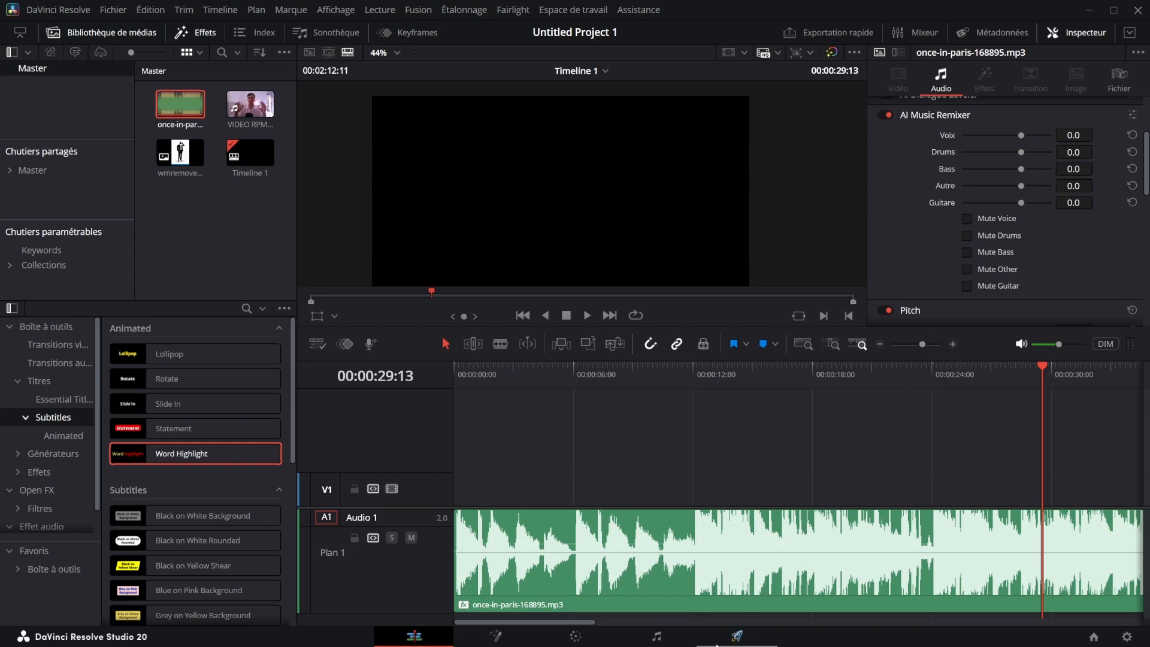
Replace the music clip with VIDEO RPM .mp4 at the start of the timeline and save the project
{"action": "left_click", "coordinate": [691, 573]}
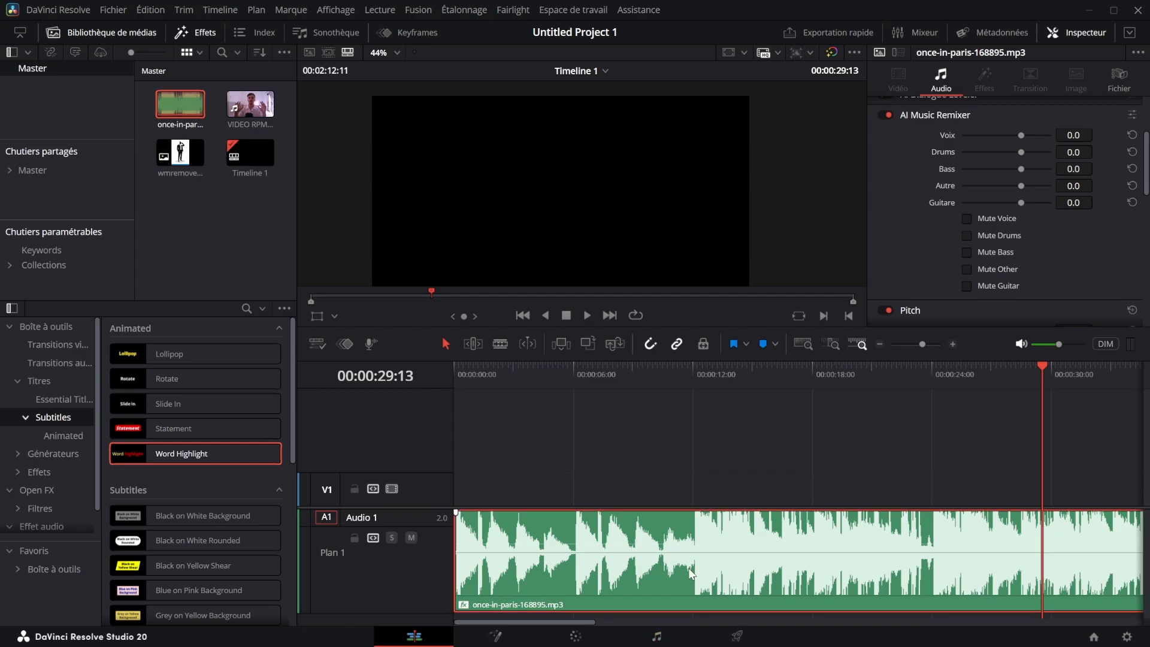
{"action": "key", "text": "Delete"}
{"action": "left_click_drag", "start_coordinate": [251, 105], "coordinate": [557, 491]}
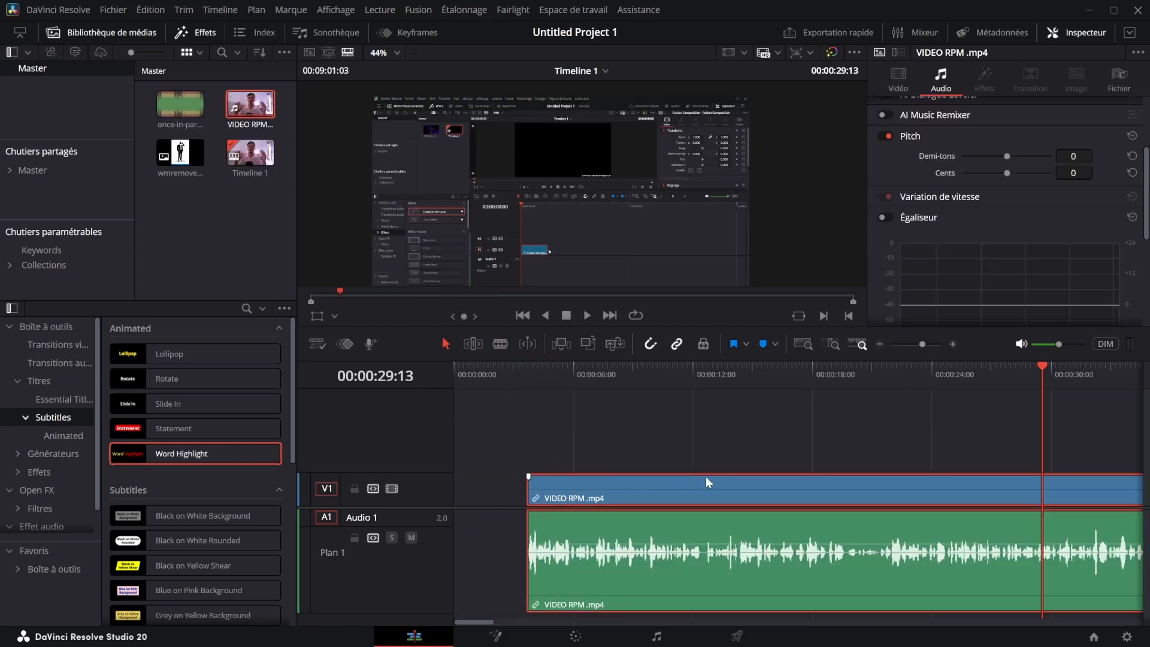
{"action": "left_click_drag", "start_coordinate": [922, 345], "coordinate": [902, 348]}
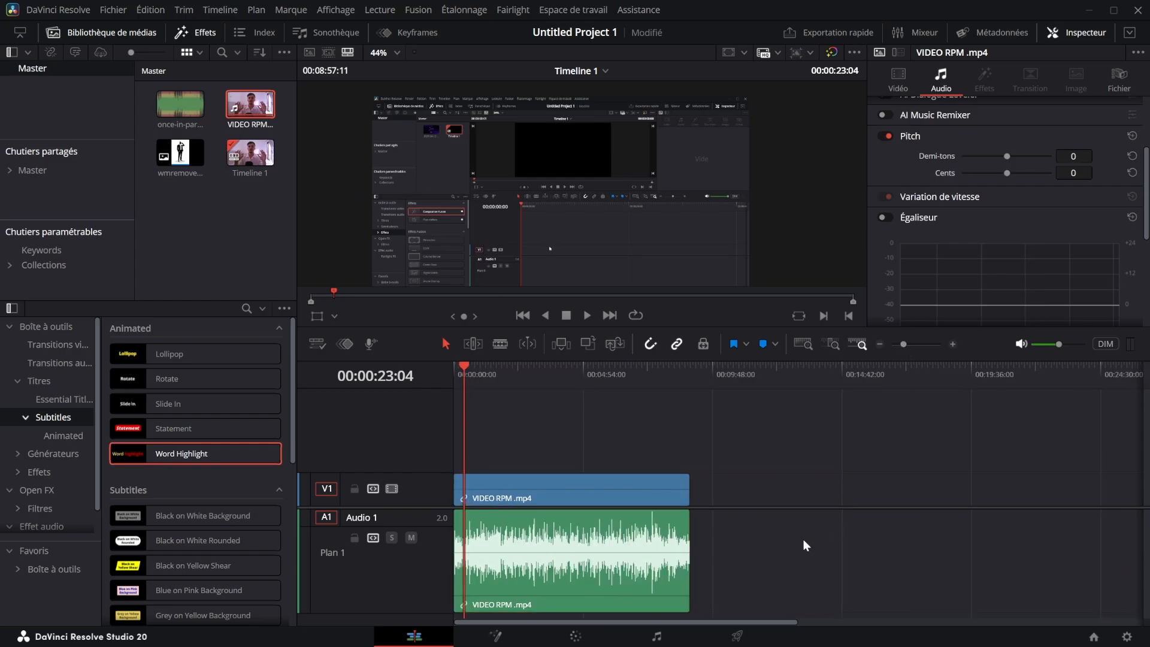
{"action": "key", "text": "ctrl+s"}
Open the AI Audio Assistant for all timeline clips and keep YouTube as the delivery standard after checking the available options
{"action": "key", "text": "ctrl+a"}
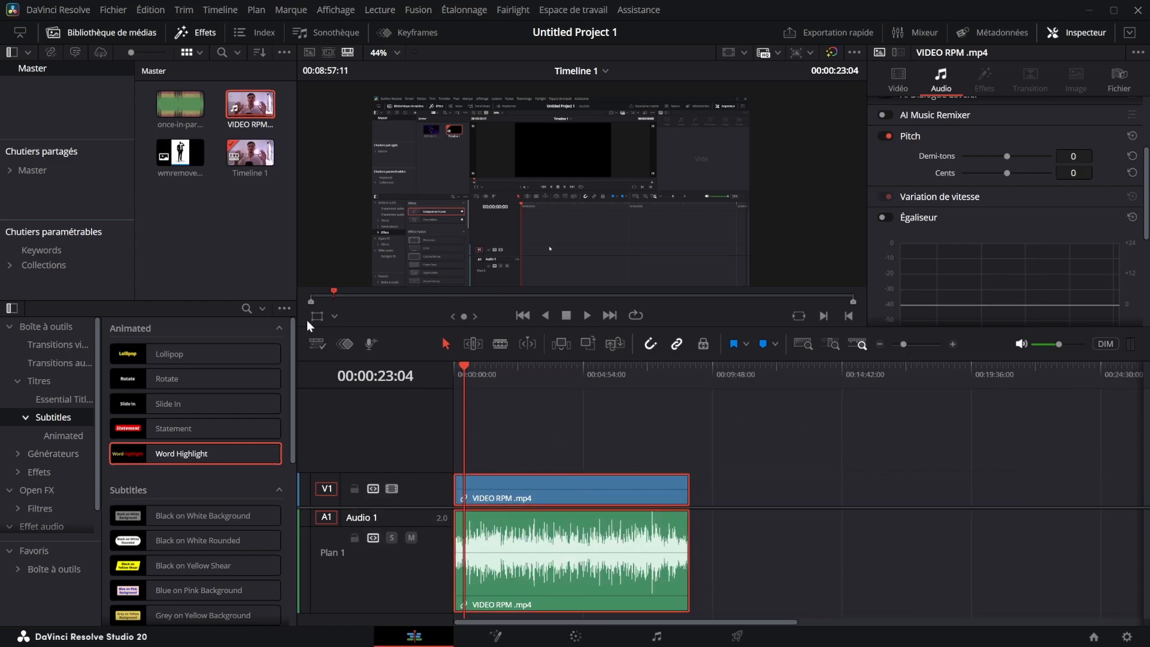
{"action": "left_click", "coordinate": [206, 10]}
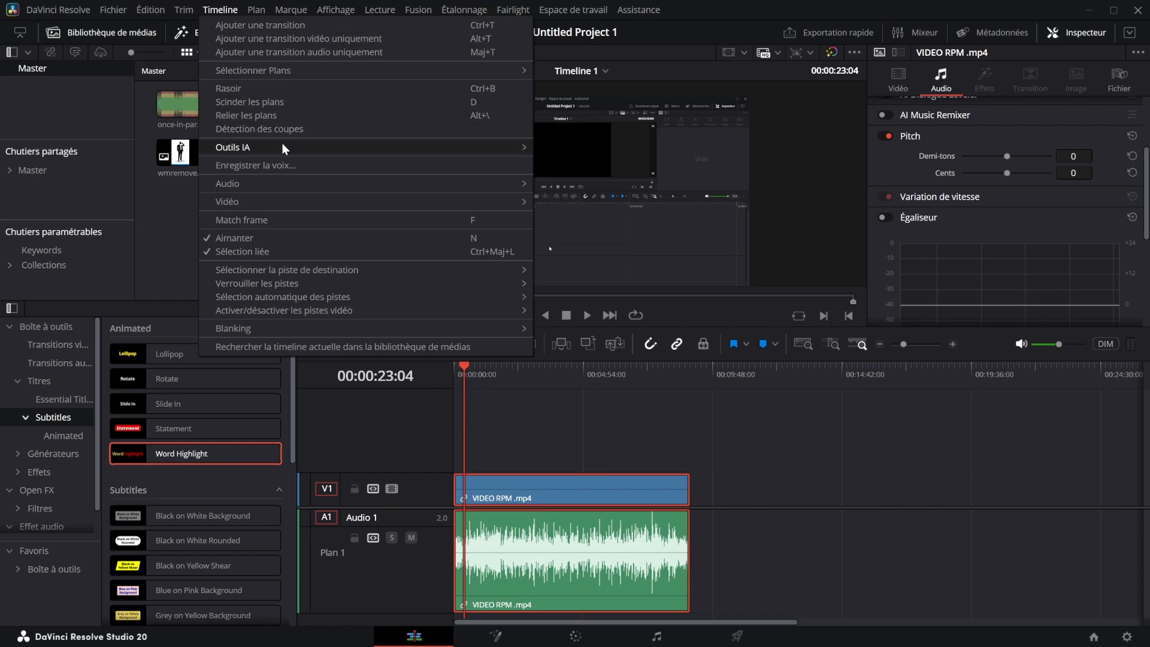
{"action": "mouse_move", "coordinate": [282, 147]}
{"action": "left_click", "coordinate": [606, 150]}
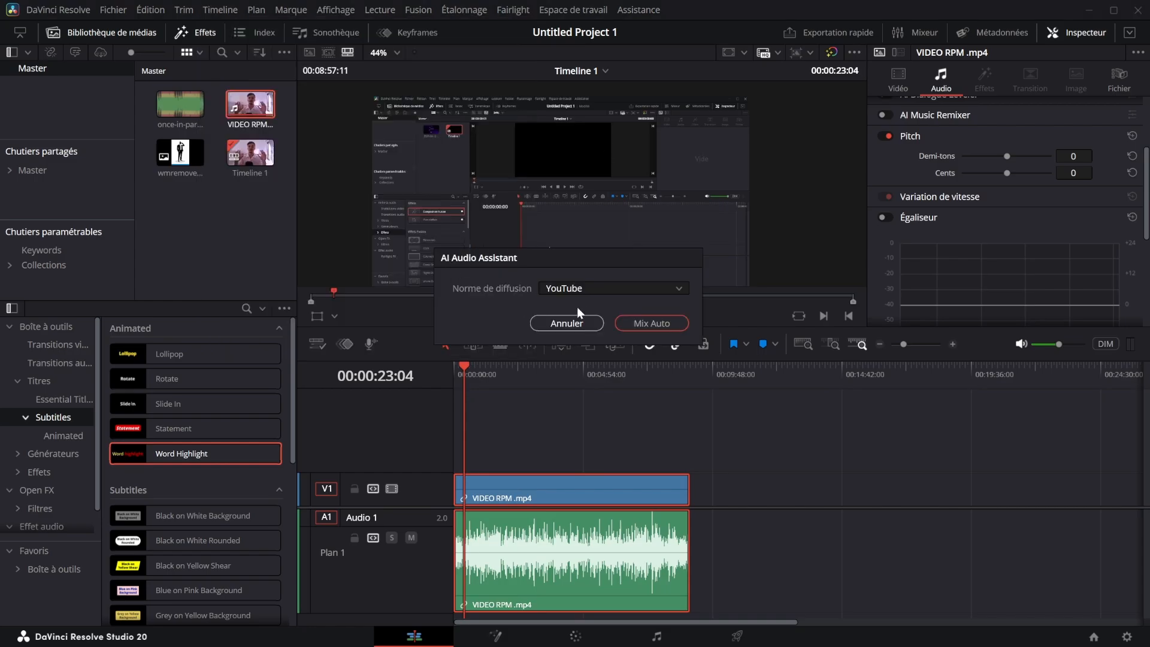
{"action": "left_click", "coordinate": [577, 290]}
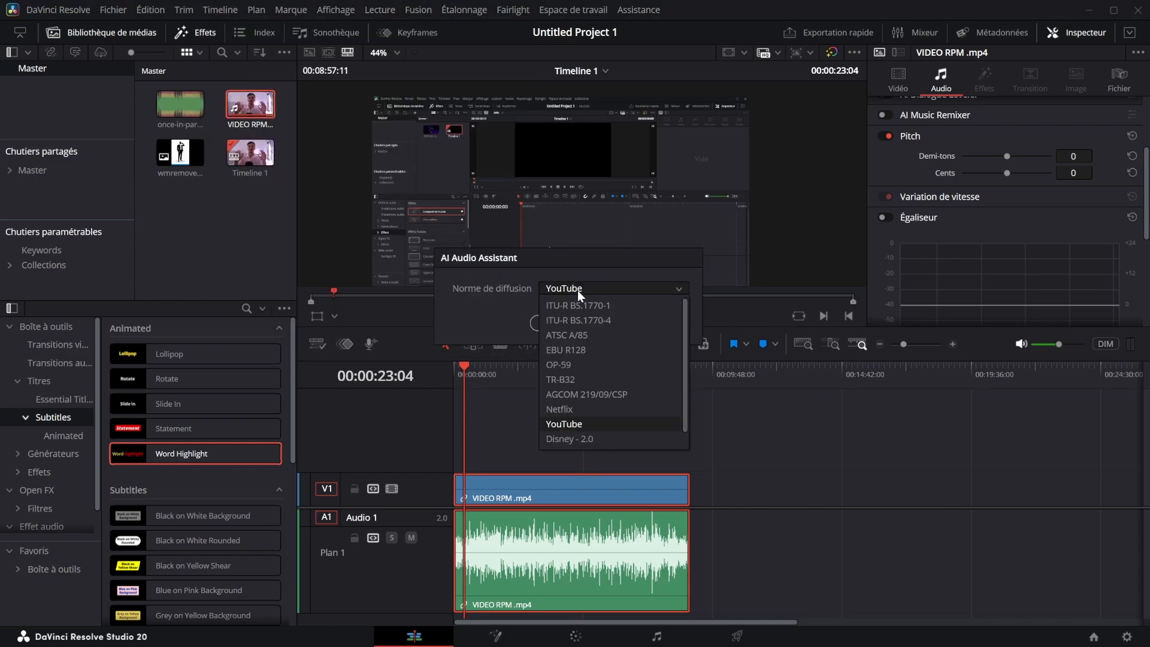
{"action": "left_click", "coordinate": [579, 292]}
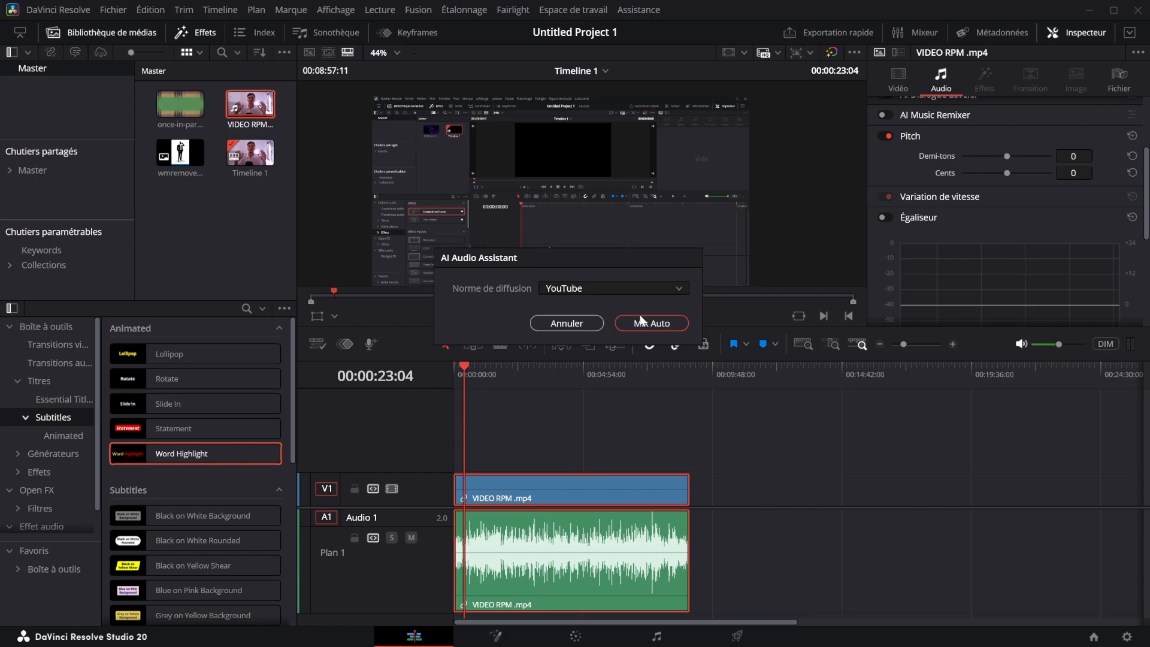